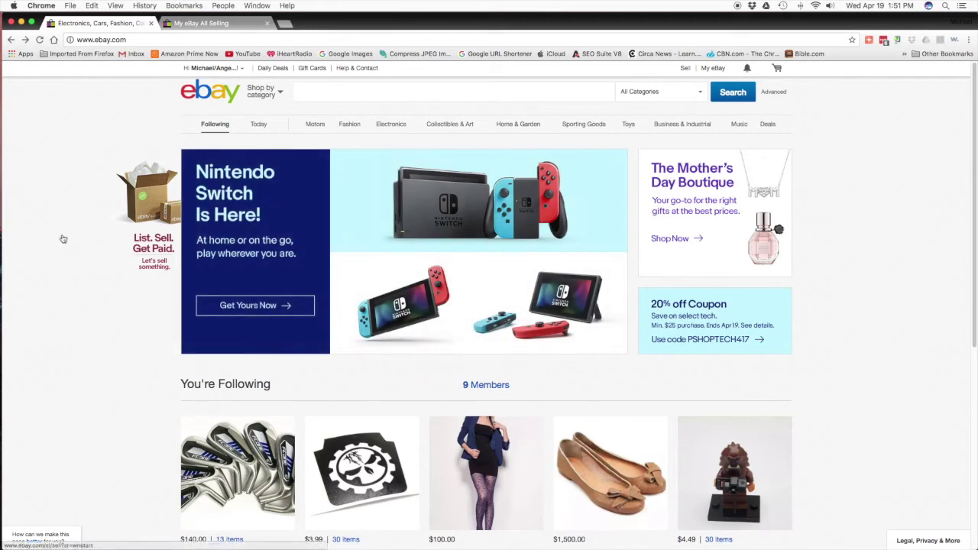
Go from the All Selling list to Manage My Store and open the promotions manager.
{"action": "left_click", "coordinate": [191, 24]}
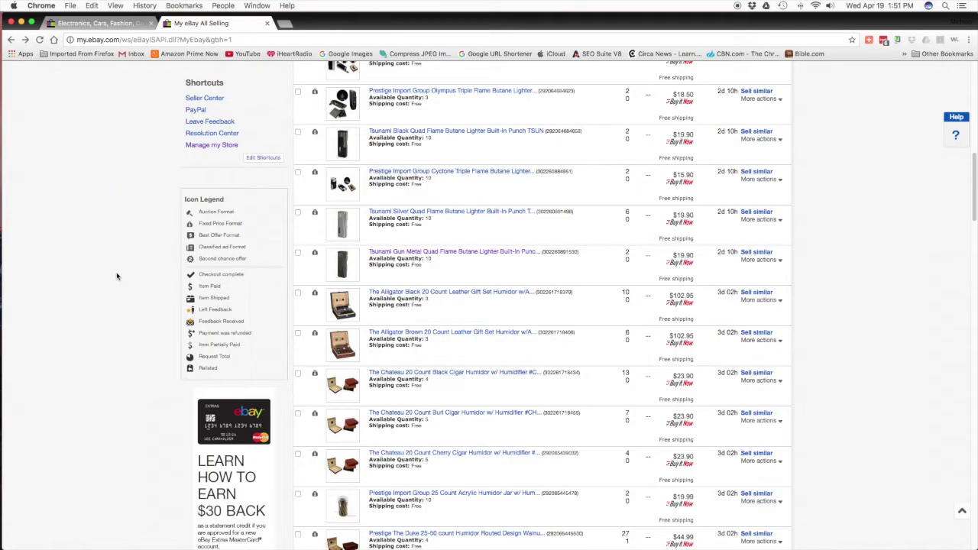
{"action": "scroll", "coordinate": [120, 279], "scroll_direction": "down", "scroll_amount": 1}
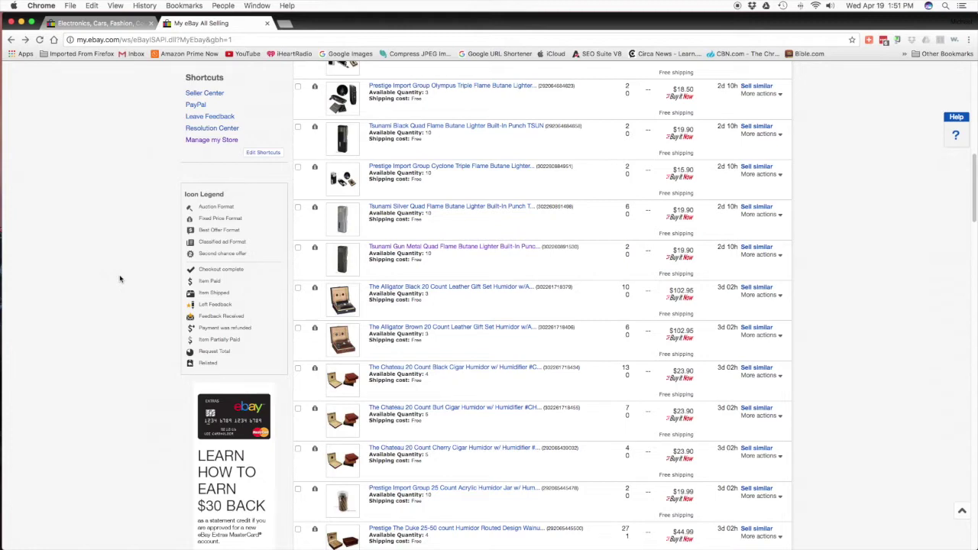
{"action": "scroll", "coordinate": [119, 279], "scroll_direction": "up", "scroll_amount": 2}
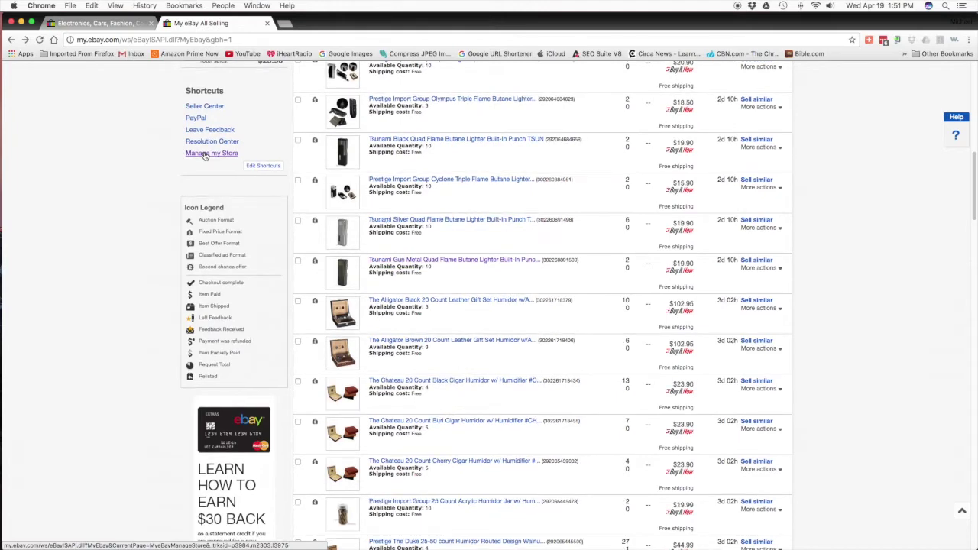
{"action": "left_click", "coordinate": [205, 155]}
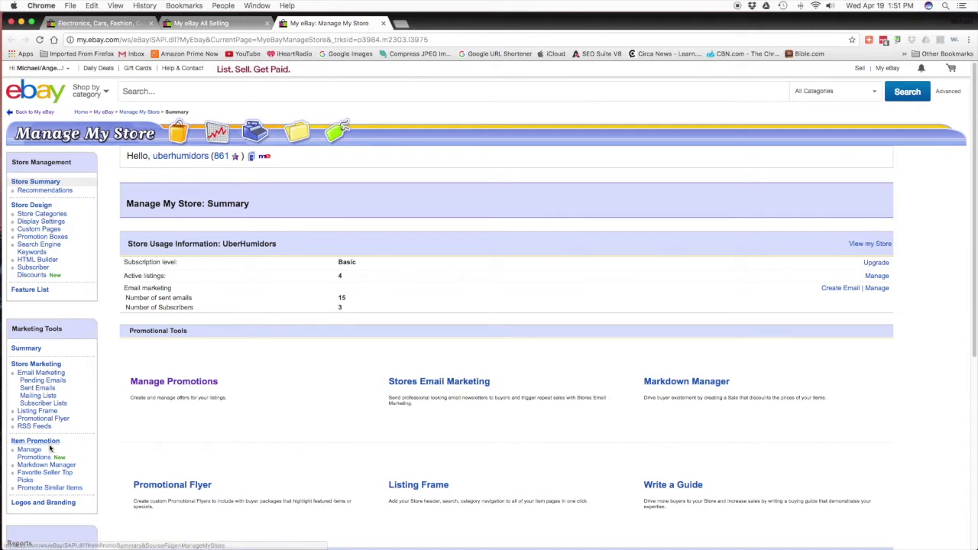
{"action": "left_click", "coordinate": [191, 384]}
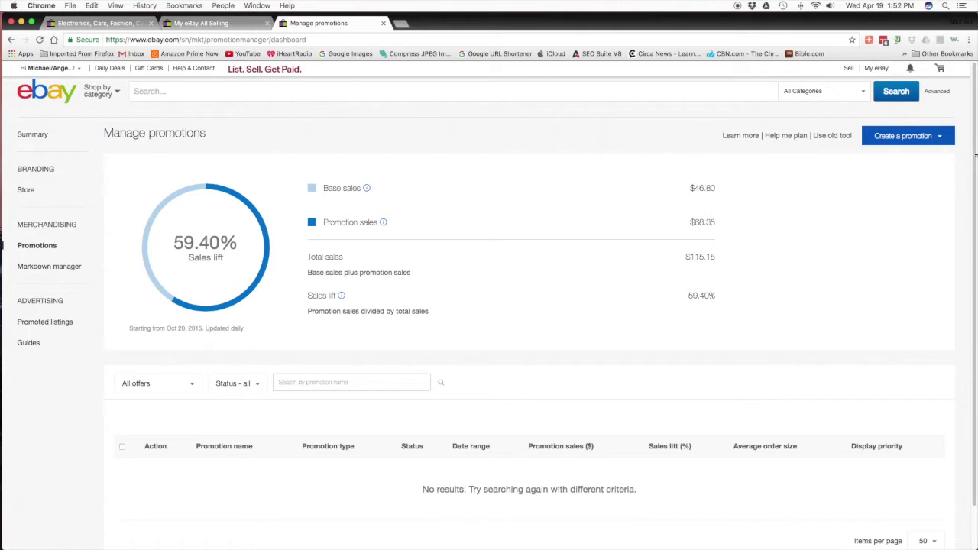
Choose Order discount from Create a promotion and skip the objective step.
{"action": "left_click", "coordinate": [938, 140]}
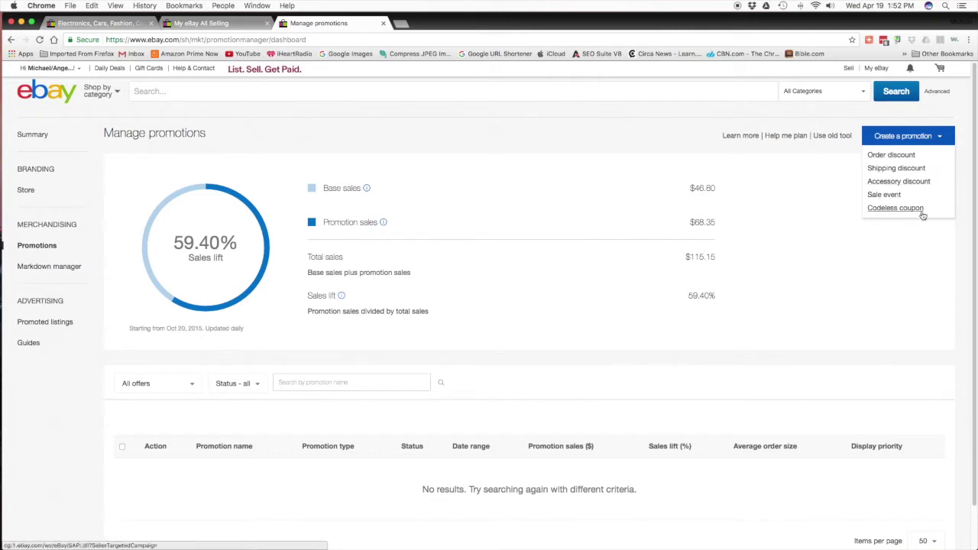
{"action": "left_click", "coordinate": [890, 157]}
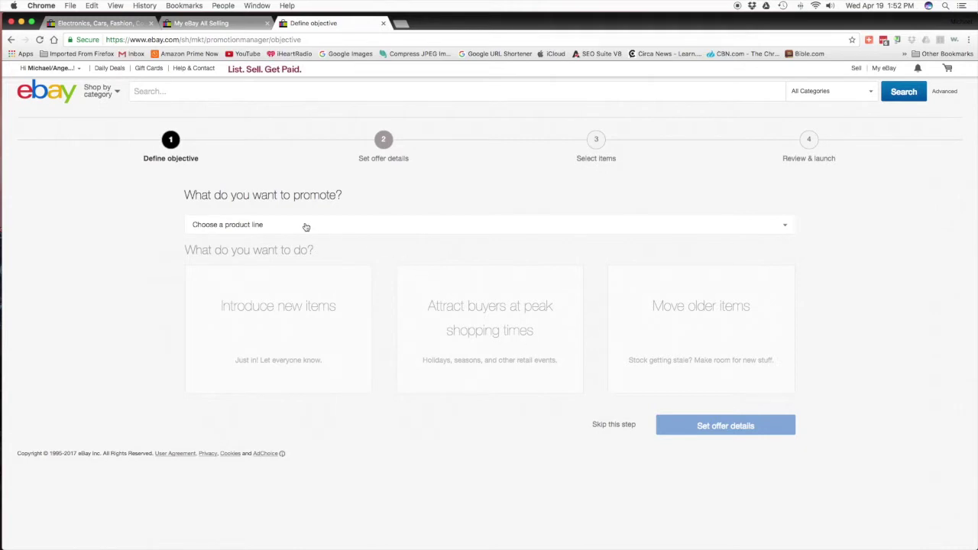
{"action": "left_click", "coordinate": [611, 427]}
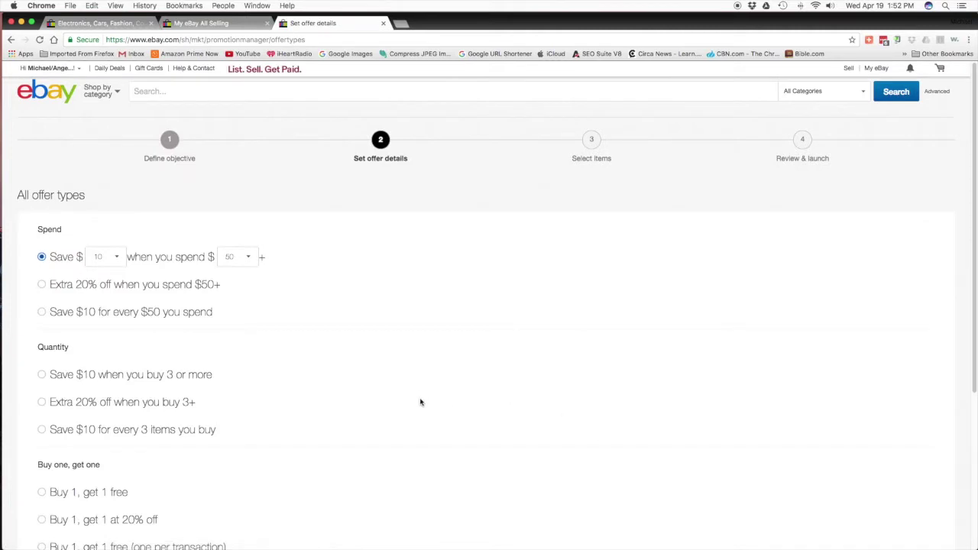
Review the available offer types and choose 'Extra % off when you spend'.
{"action": "scroll", "coordinate": [432, 416], "scroll_direction": "down", "scroll_amount": 4}
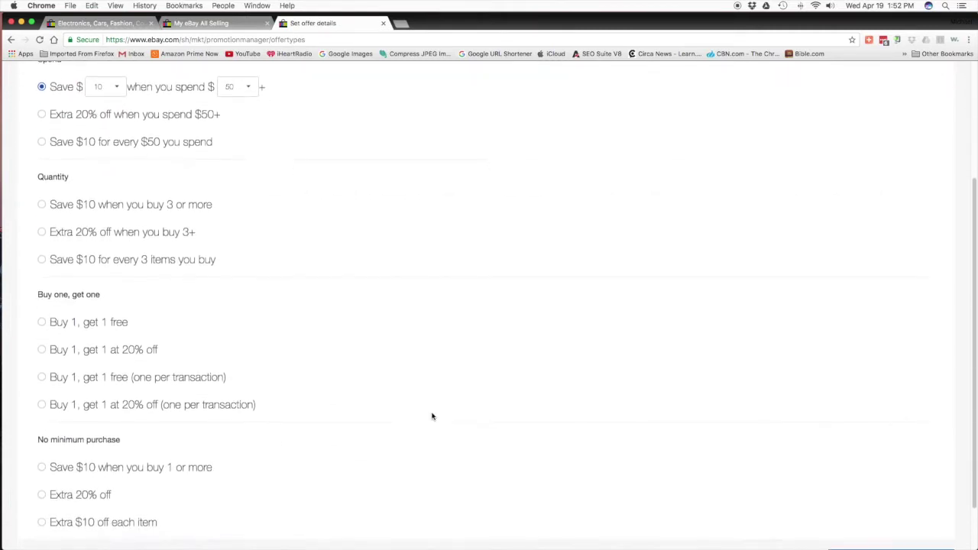
{"action": "scroll", "coordinate": [431, 417], "scroll_direction": "up", "scroll_amount": 1}
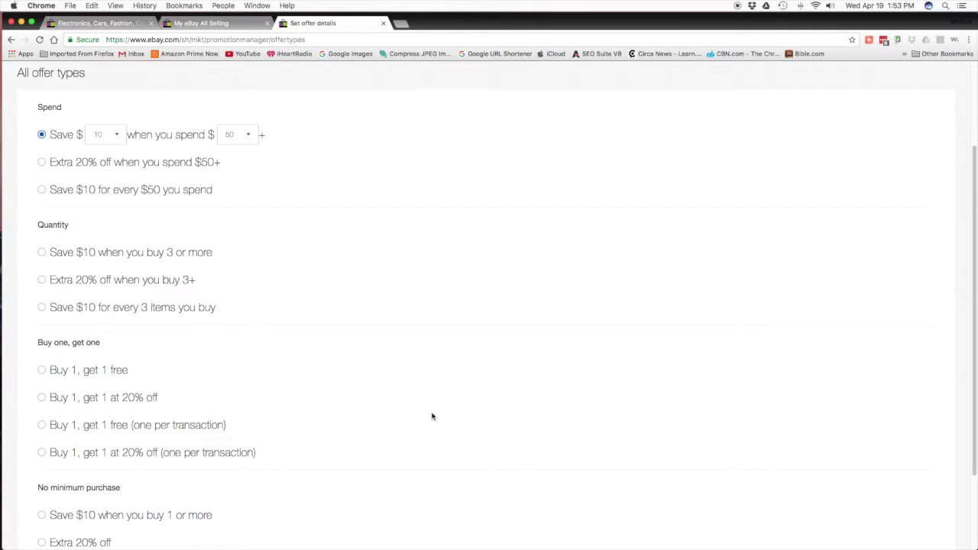
{"action": "scroll", "coordinate": [431, 416], "scroll_direction": "down", "scroll_amount": 1}
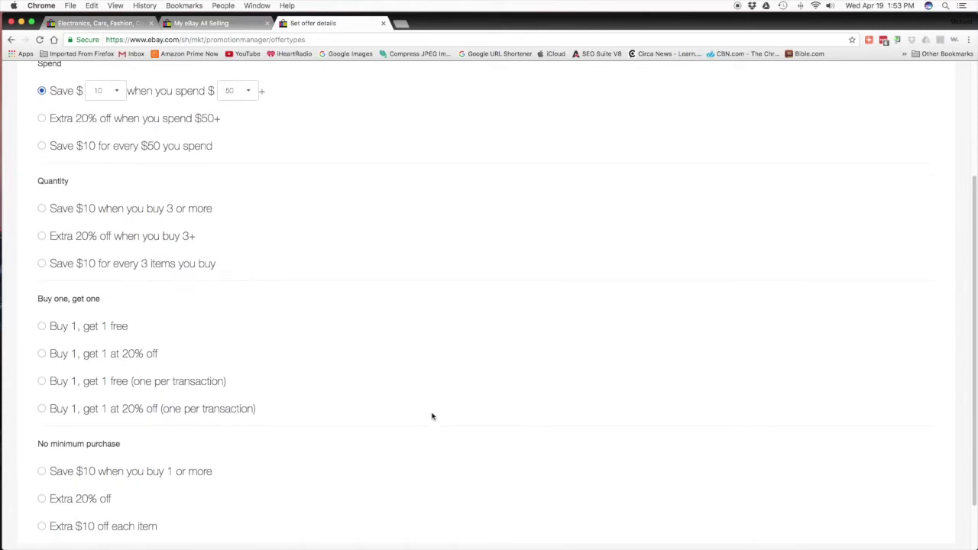
{"action": "scroll", "coordinate": [432, 416], "scroll_direction": "down", "scroll_amount": 1}
{"action": "scroll", "coordinate": [432, 416], "scroll_direction": "down", "scroll_amount": 1}
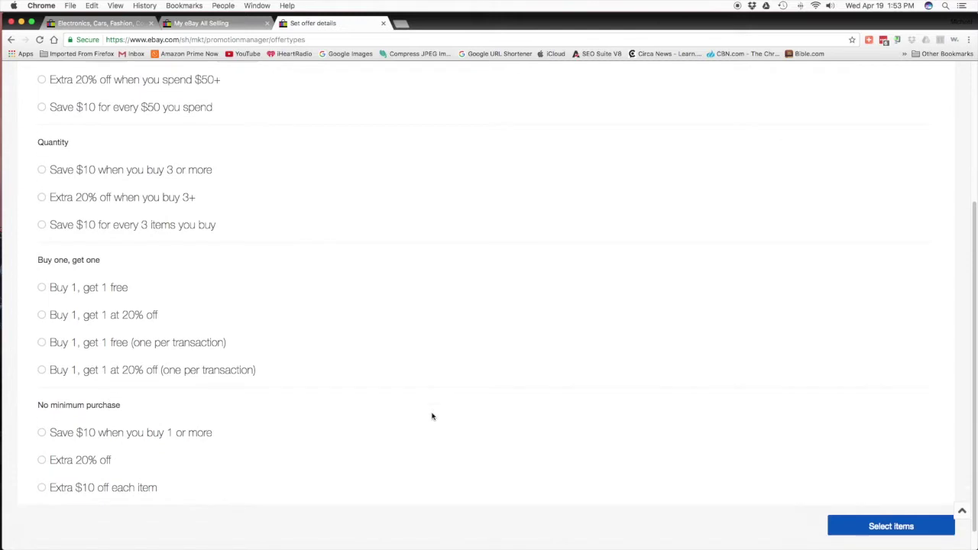
{"action": "scroll", "coordinate": [431, 417], "scroll_direction": "down", "scroll_amount": 1}
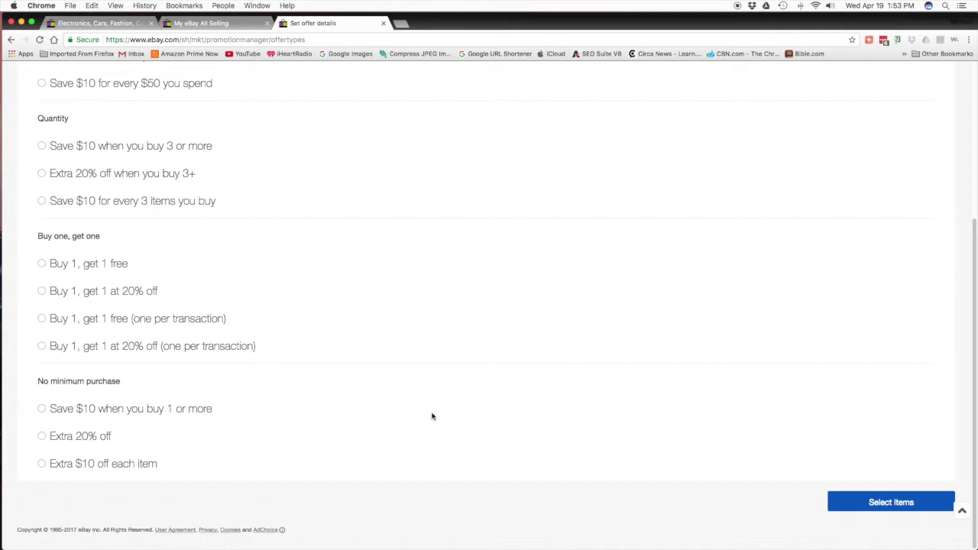
{"action": "scroll", "coordinate": [427, 416], "scroll_direction": "up", "scroll_amount": 1}
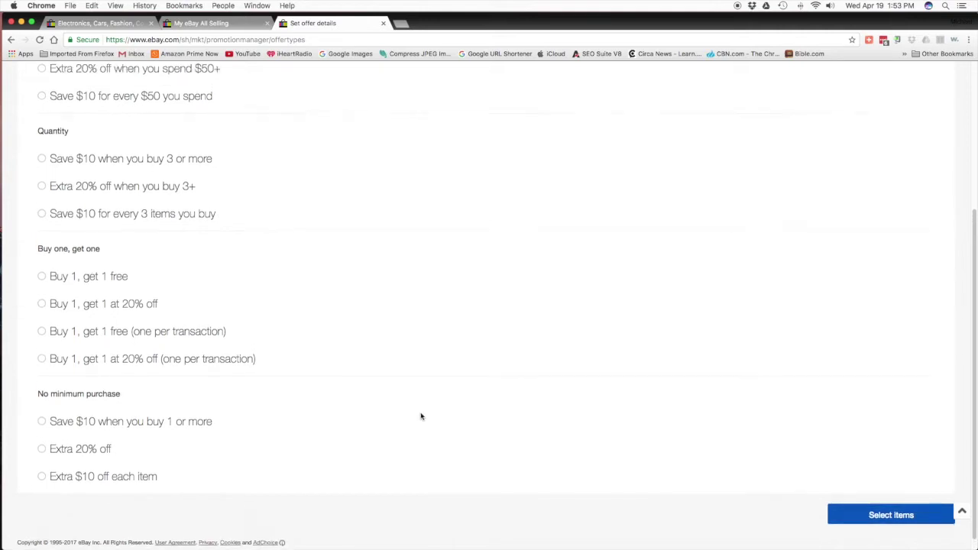
{"action": "scroll", "coordinate": [408, 415], "scroll_direction": "up", "scroll_amount": 5}
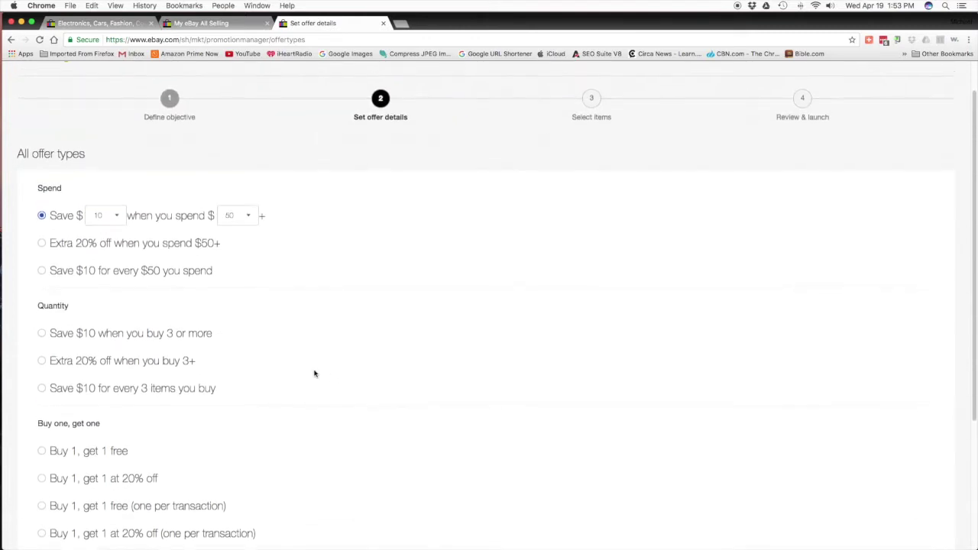
{"action": "left_click", "coordinate": [41, 243]}
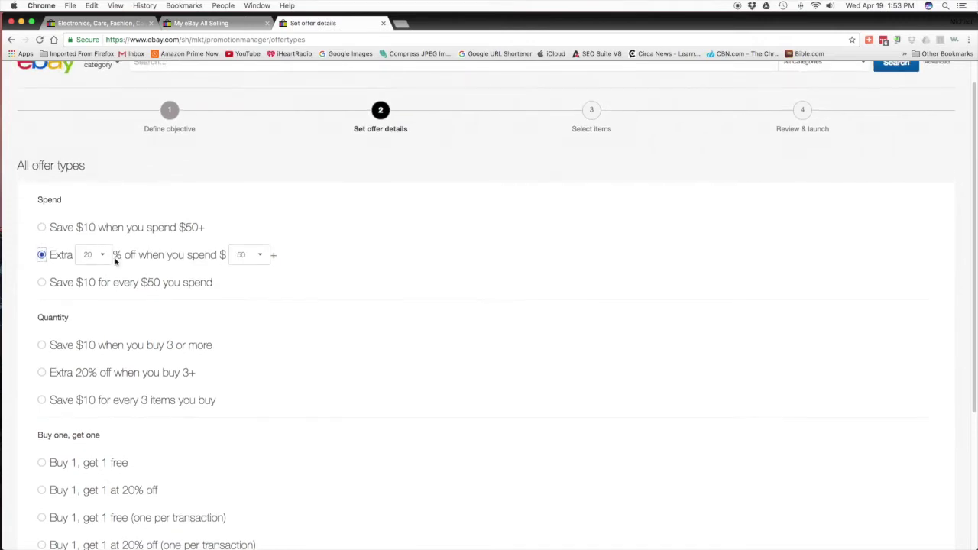
Set the offer to 10% off with a $125 minimum spend, then go to item selection.
{"action": "left_click", "coordinate": [101, 253]}
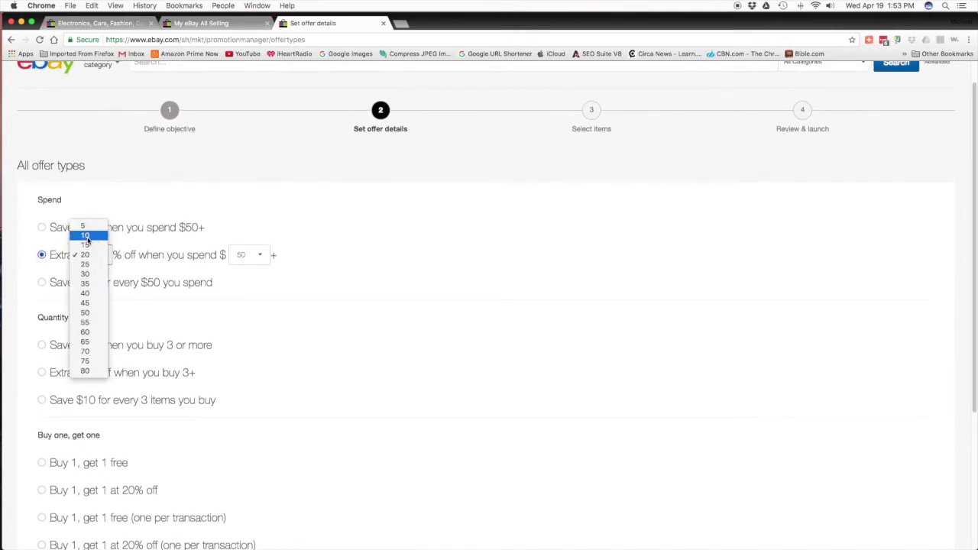
{"action": "left_click", "coordinate": [85, 236]}
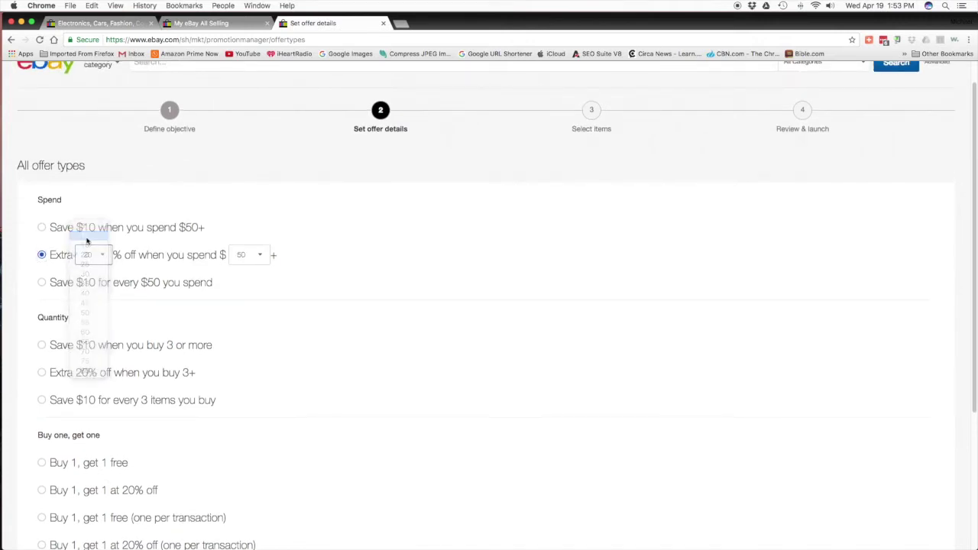
{"action": "left_click", "coordinate": [260, 259]}
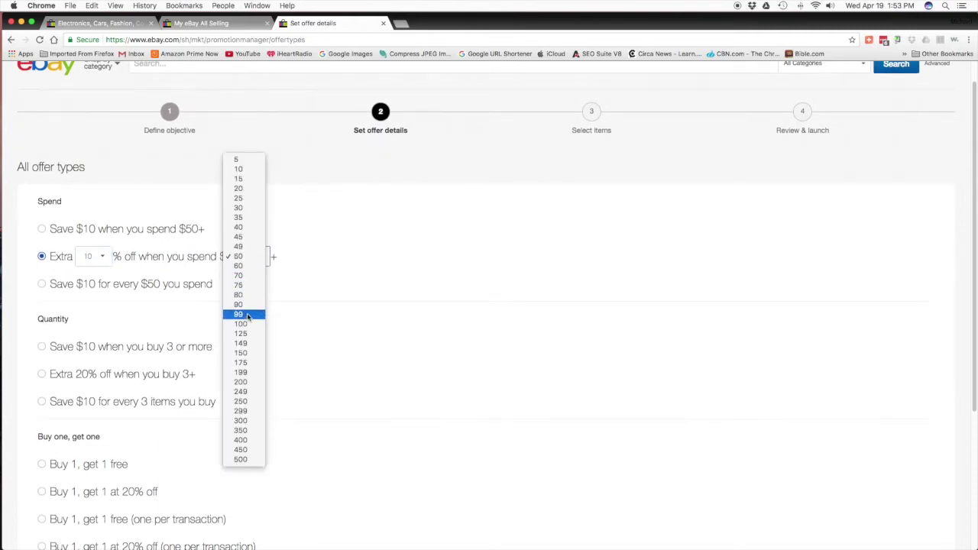
{"action": "left_click", "coordinate": [256, 338]}
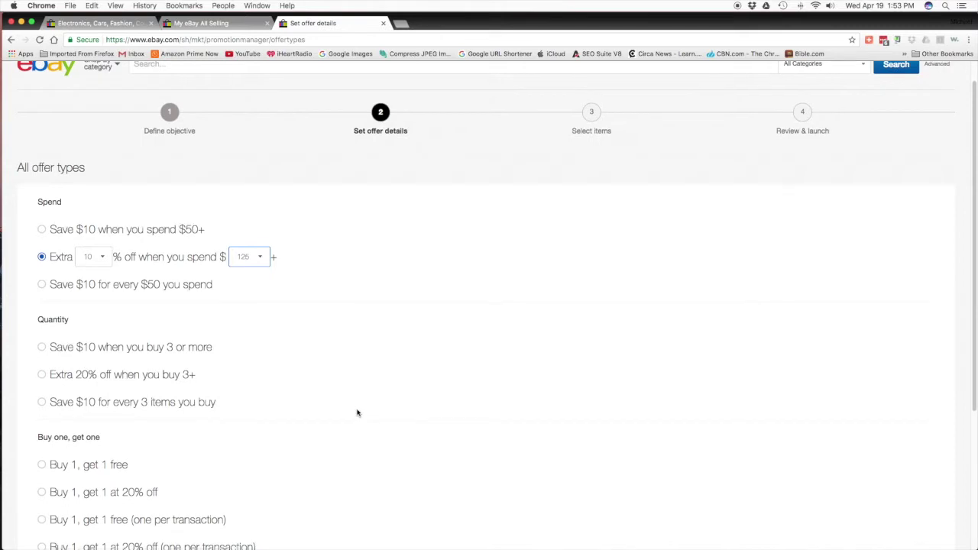
{"action": "scroll", "coordinate": [357, 413], "scroll_direction": "down", "scroll_amount": 3}
{"action": "scroll", "coordinate": [357, 413], "scroll_direction": "down", "scroll_amount": 2}
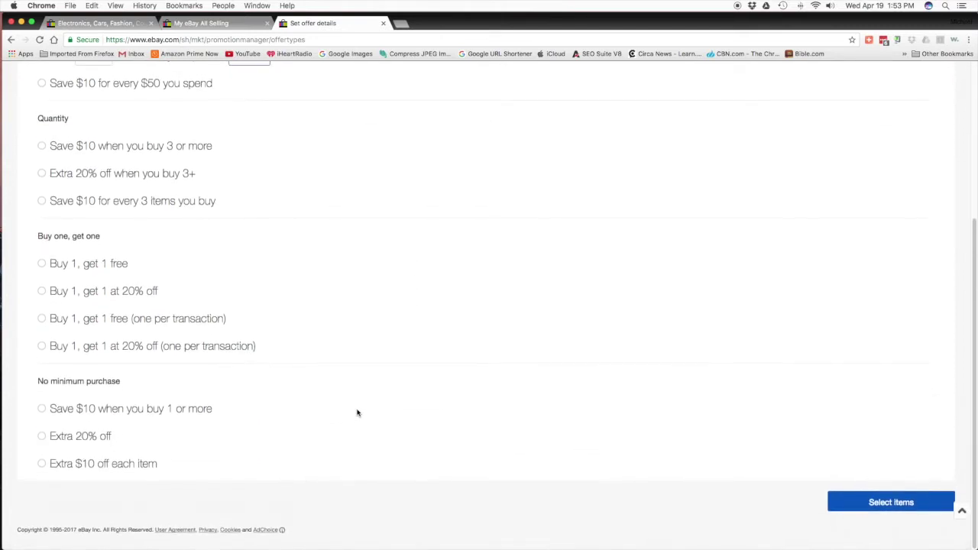
{"action": "left_click", "coordinate": [837, 500]}
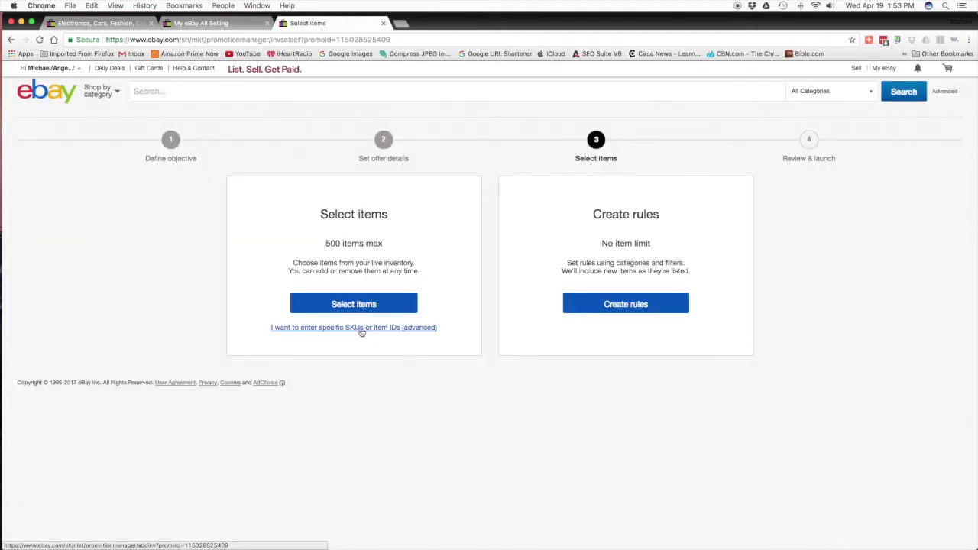
Pick items from the live inventory and look over the store's listings.
{"action": "left_click", "coordinate": [338, 303]}
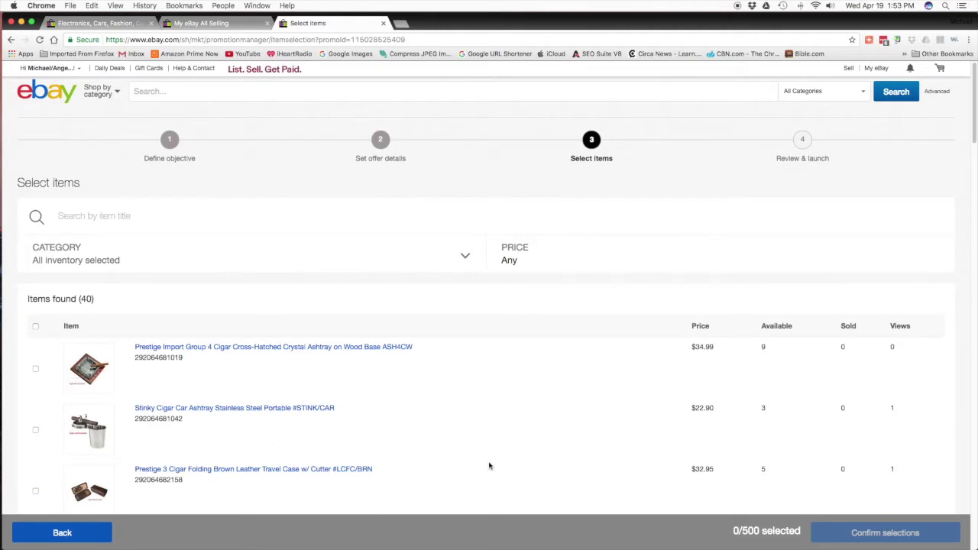
{"action": "scroll", "coordinate": [490, 465], "scroll_direction": "down", "scroll_amount": 5}
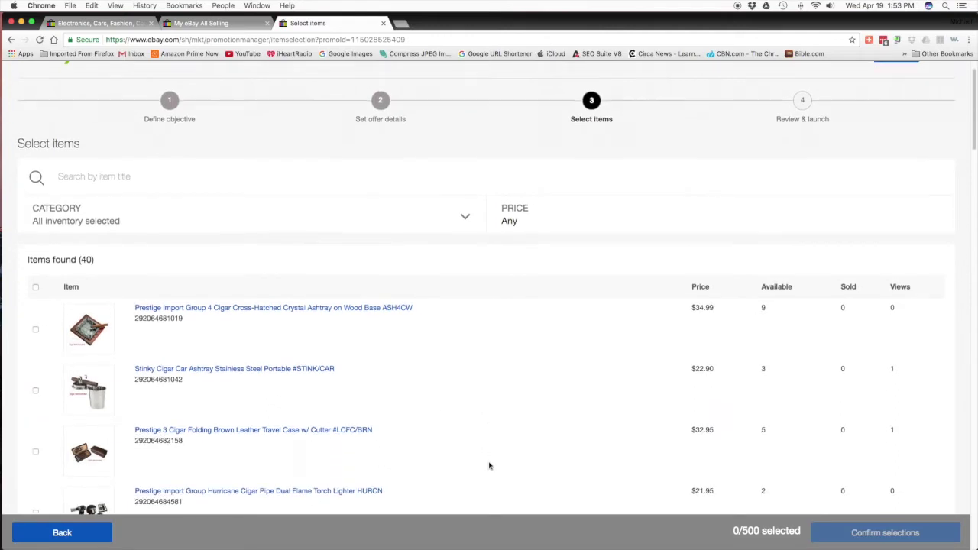
{"action": "scroll", "coordinate": [490, 466], "scroll_direction": "down", "scroll_amount": 3}
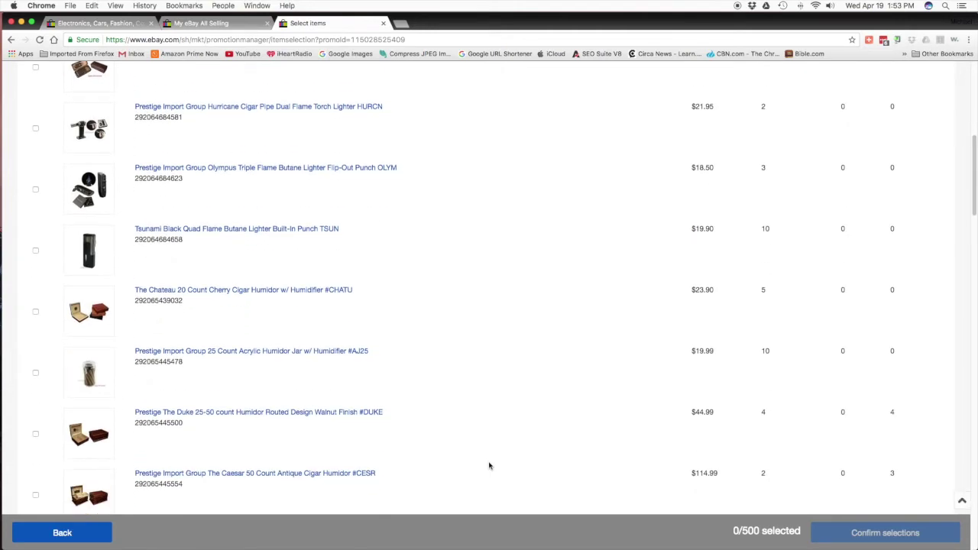
{"action": "scroll", "coordinate": [489, 466], "scroll_direction": "up", "scroll_amount": 5}
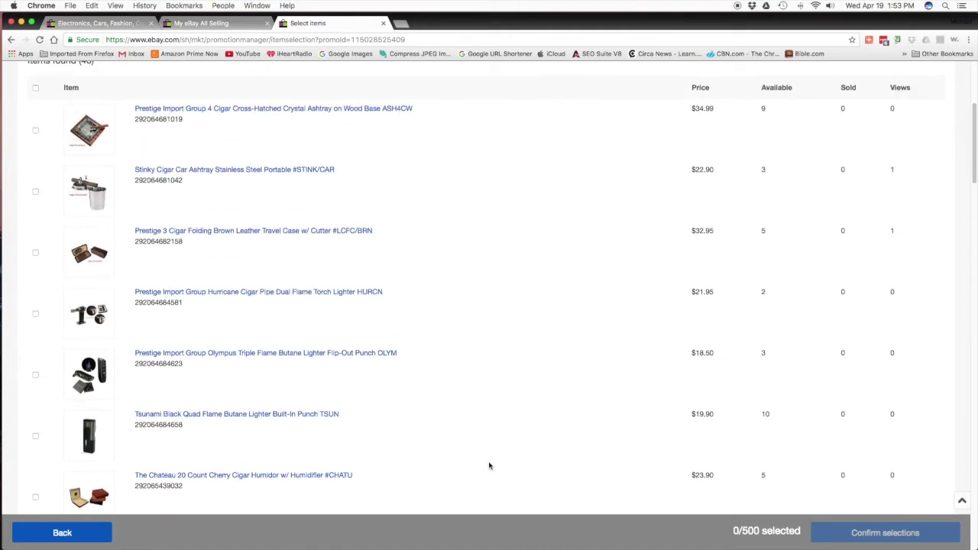
{"action": "scroll", "coordinate": [489, 465], "scroll_direction": "down", "scroll_amount": 9}
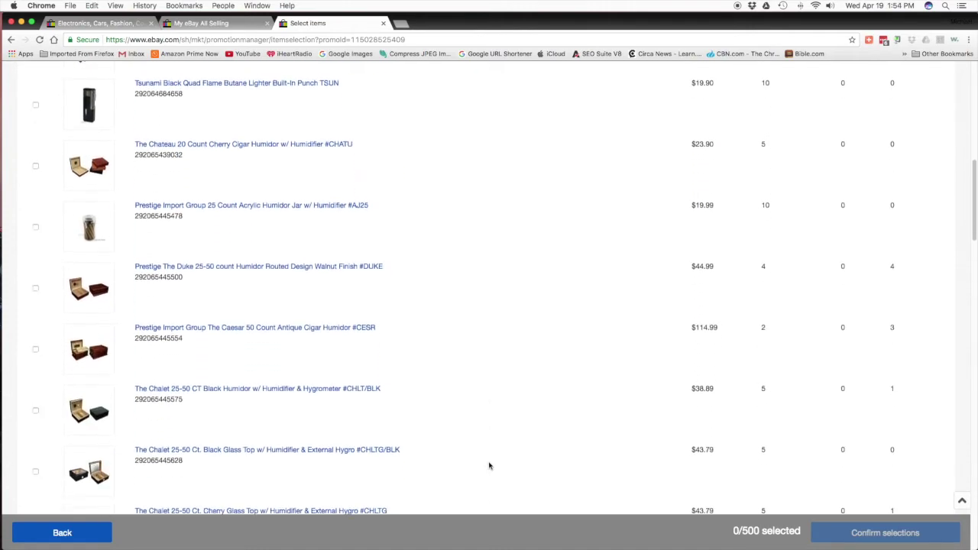
{"action": "scroll", "coordinate": [489, 465], "scroll_direction": "down", "scroll_amount": 11}
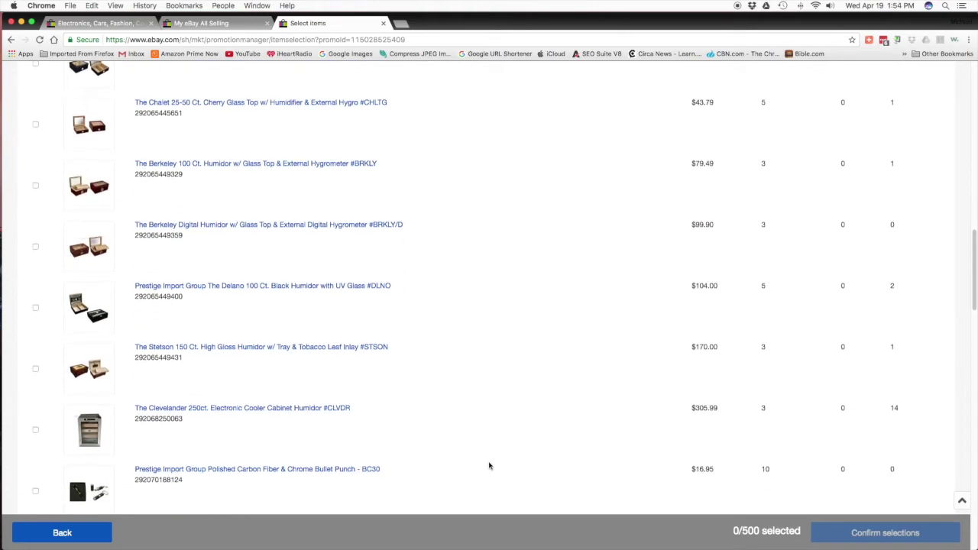
{"action": "scroll", "coordinate": [489, 465], "scroll_direction": "down", "scroll_amount": 8}
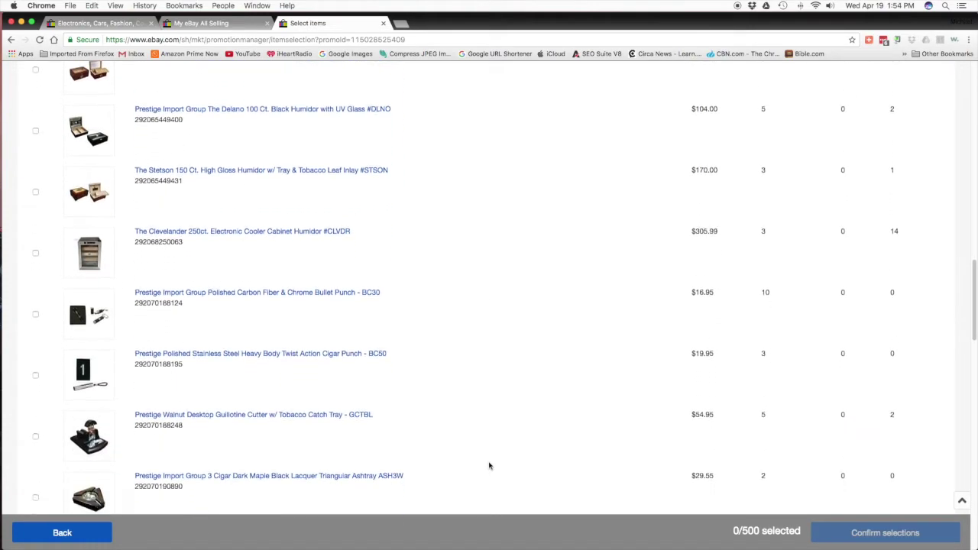
{"action": "scroll", "coordinate": [489, 465], "scroll_direction": "up", "scroll_amount": 14}
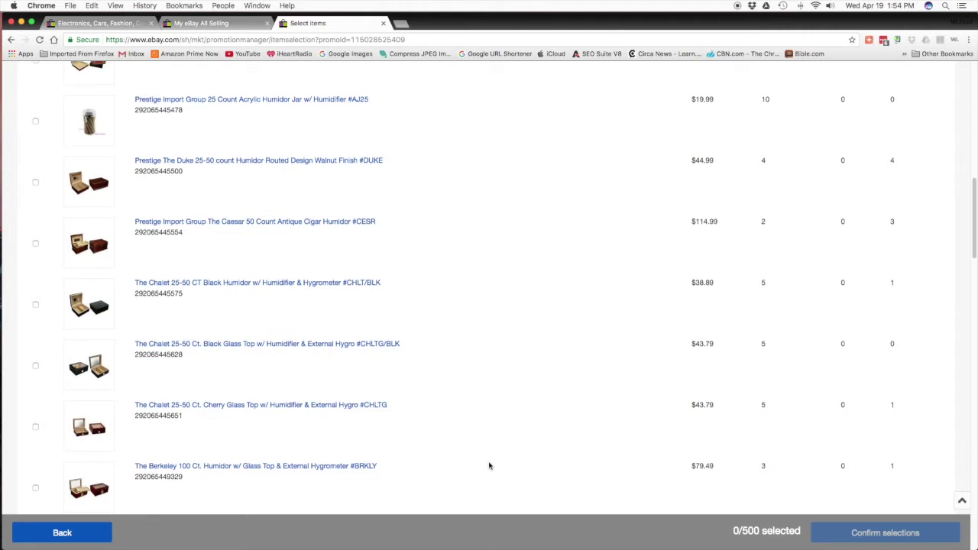
{"action": "scroll", "coordinate": [488, 465], "scroll_direction": "up", "scroll_amount": 14}
{"action": "scroll", "coordinate": [489, 465], "scroll_direction": "up", "scroll_amount": 1}
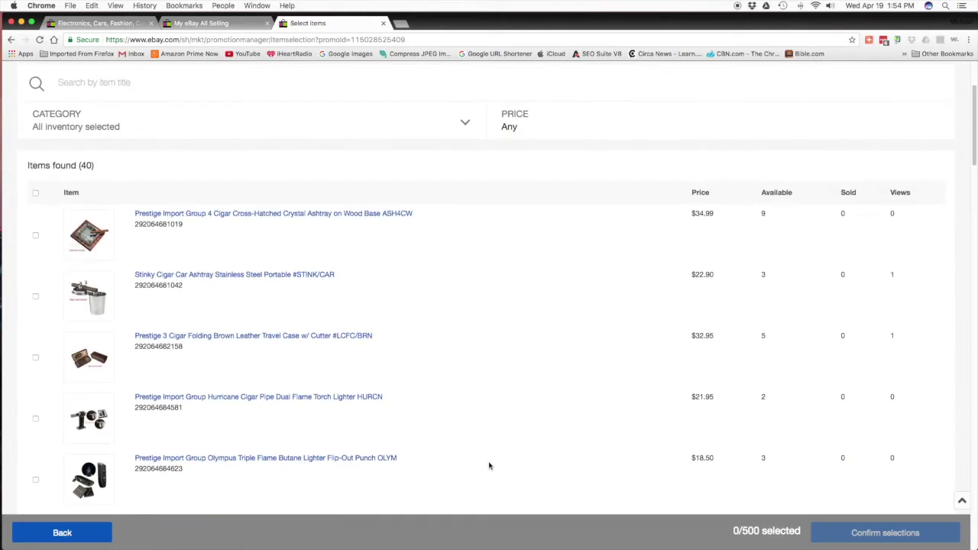
{"action": "scroll", "coordinate": [390, 417], "scroll_direction": "down", "scroll_amount": 1}
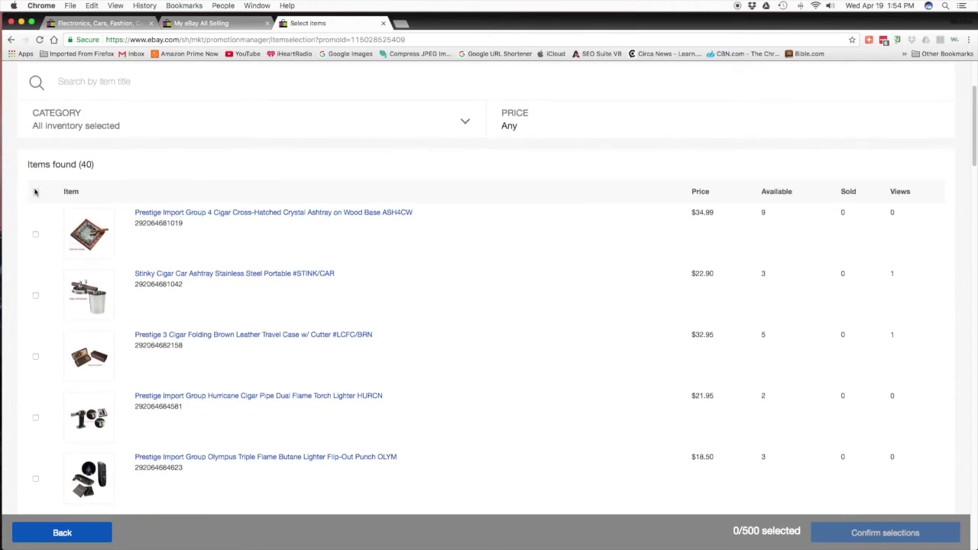
Select all 40 items, confirm the selection, and save it for review.
{"action": "left_click", "coordinate": [35, 192]}
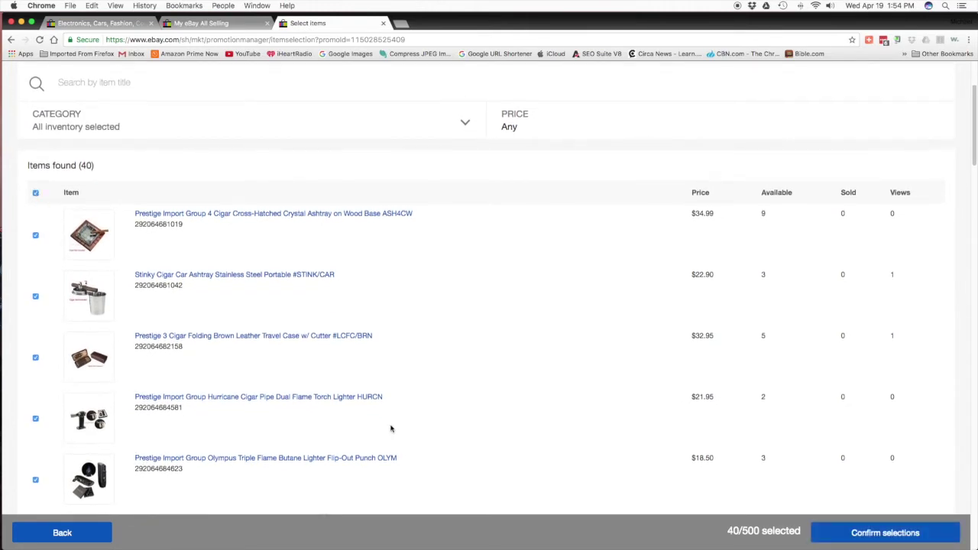
{"action": "scroll", "coordinate": [405, 443], "scroll_direction": "down", "scroll_amount": 5}
{"action": "scroll", "coordinate": [404, 443], "scroll_direction": "down", "scroll_amount": 15}
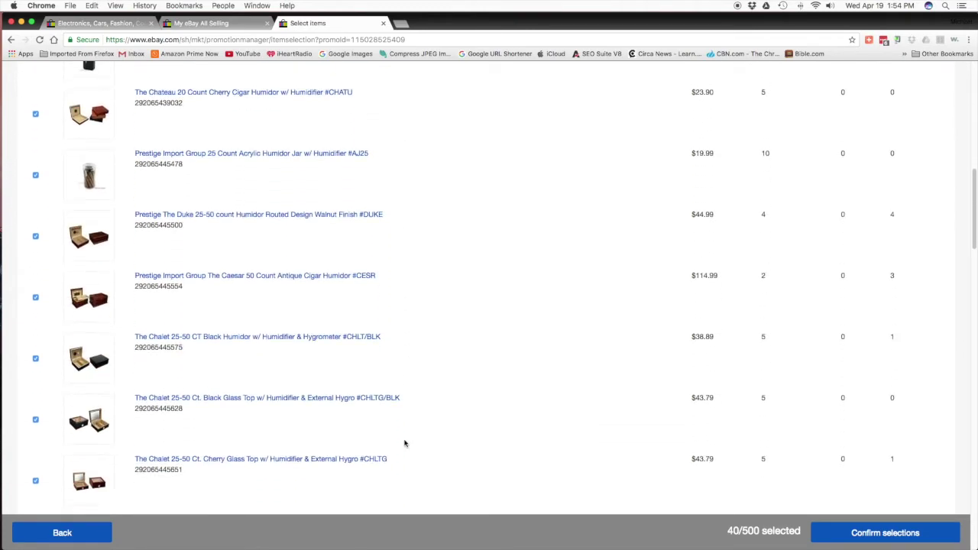
{"action": "scroll", "coordinate": [405, 443], "scroll_direction": "down", "scroll_amount": 12}
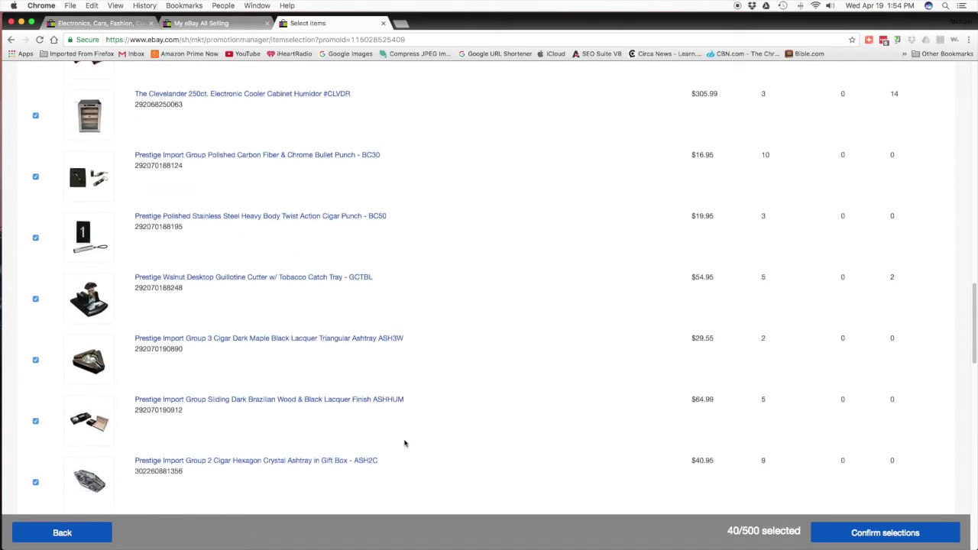
{"action": "scroll", "coordinate": [405, 443], "scroll_direction": "down", "scroll_amount": 15}
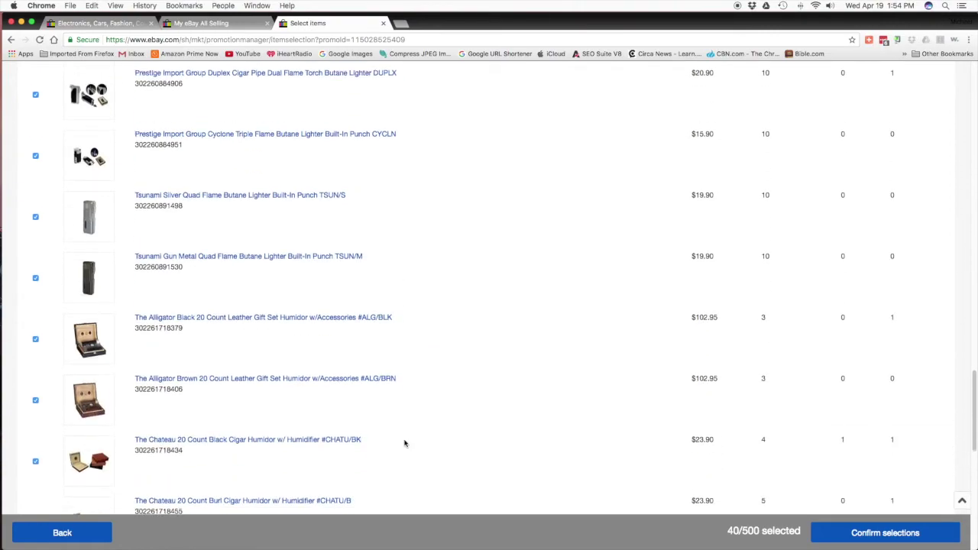
{"action": "scroll", "coordinate": [405, 443], "scroll_direction": "down", "scroll_amount": 10}
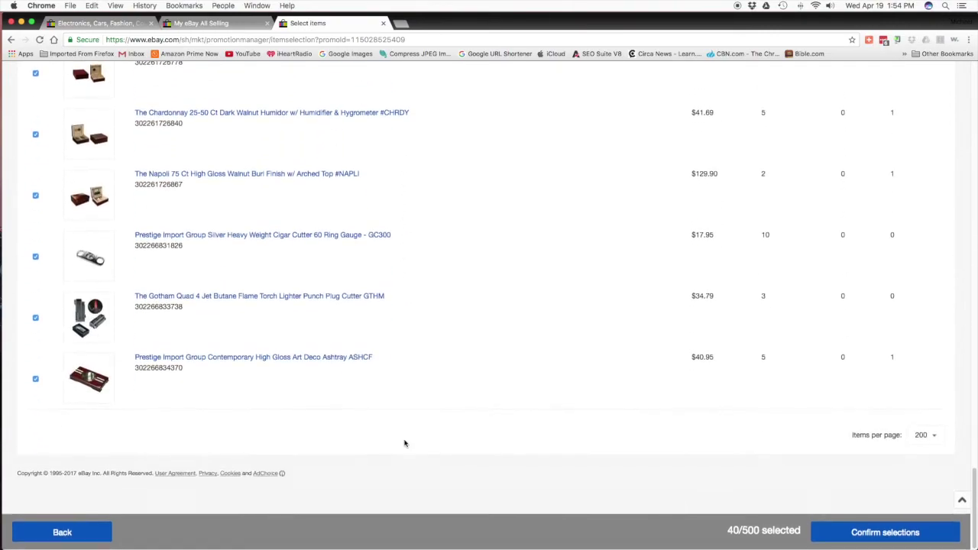
{"action": "scroll", "coordinate": [405, 443], "scroll_direction": "up", "scroll_amount": 20}
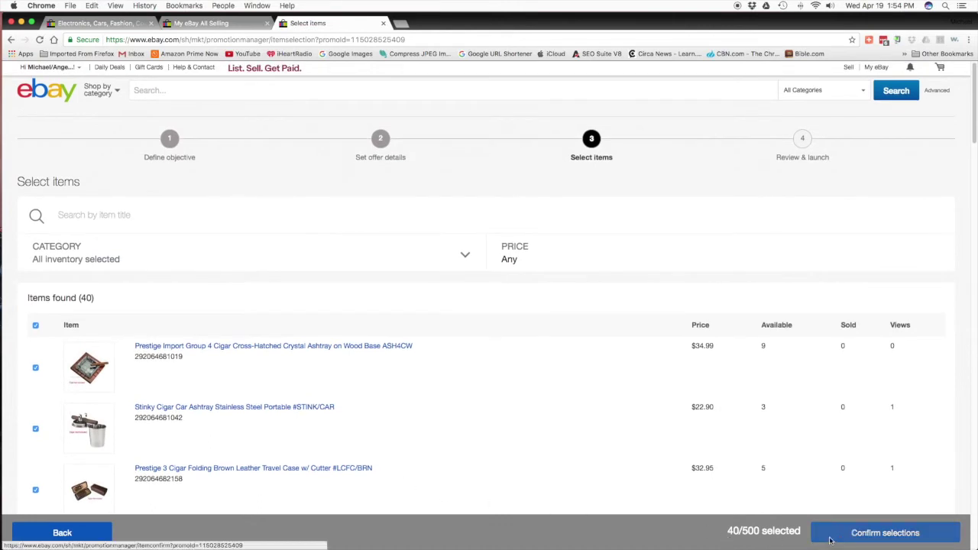
{"action": "left_click", "coordinate": [861, 538]}
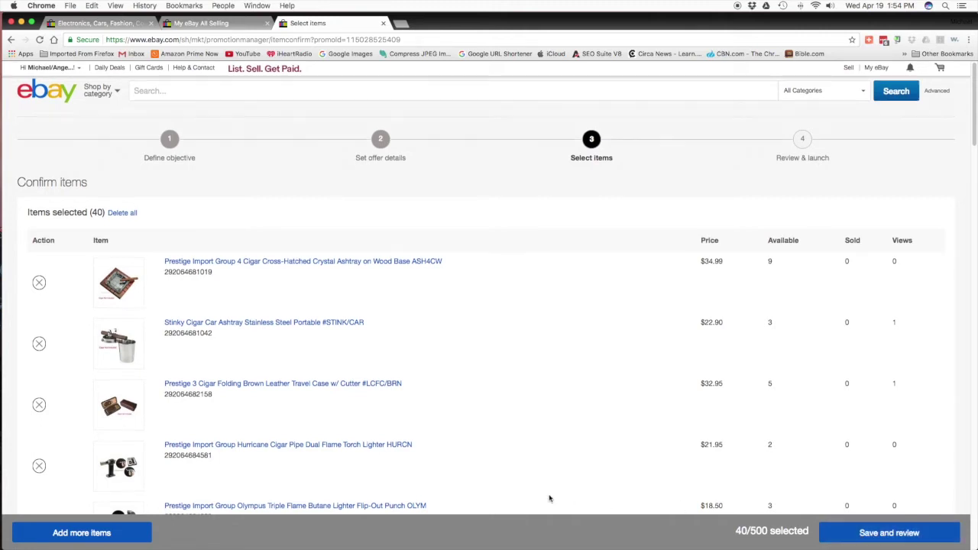
{"action": "scroll", "coordinate": [548, 498], "scroll_direction": "down", "scroll_amount": 5}
{"action": "scroll", "coordinate": [548, 498], "scroll_direction": "up", "scroll_amount": 5}
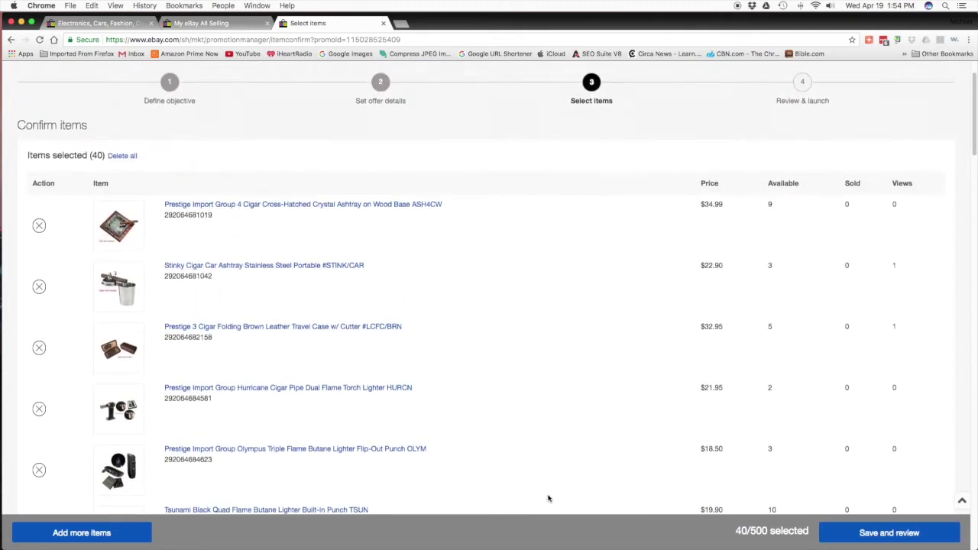
{"action": "left_click", "coordinate": [859, 538]}
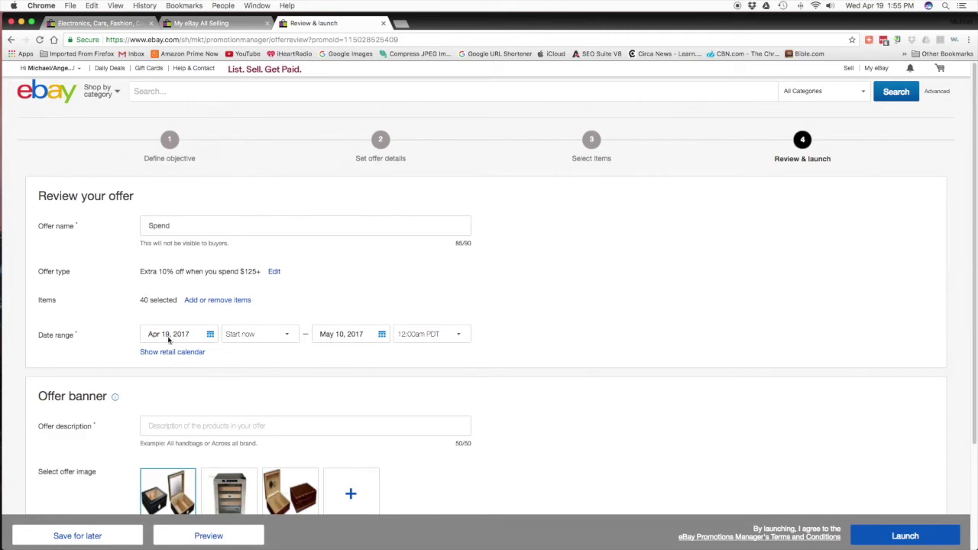
Change the offer's end date in the calendar from May 10 to Apr 30, 2017.
{"action": "left_click", "coordinate": [381, 336]}
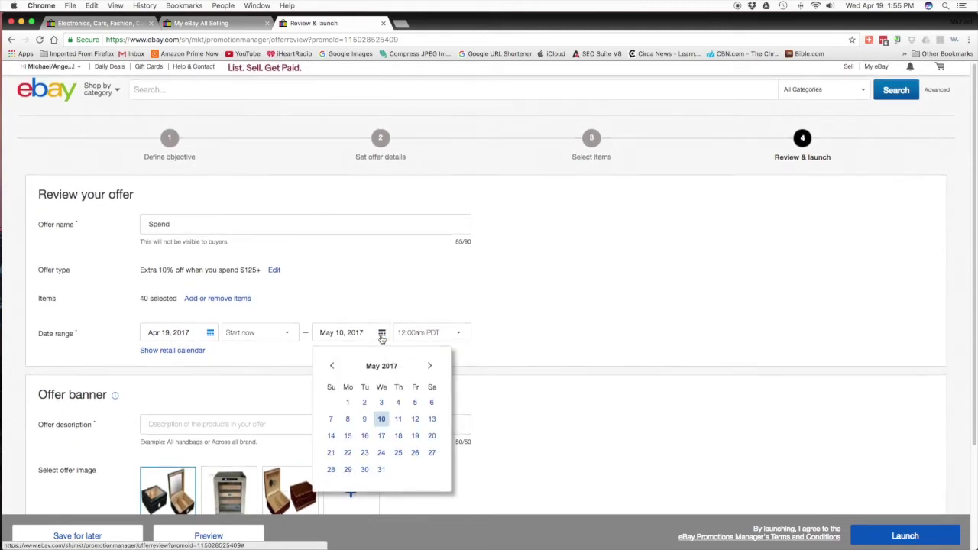
{"action": "left_click", "coordinate": [332, 369]}
{"action": "left_click", "coordinate": [333, 372]}
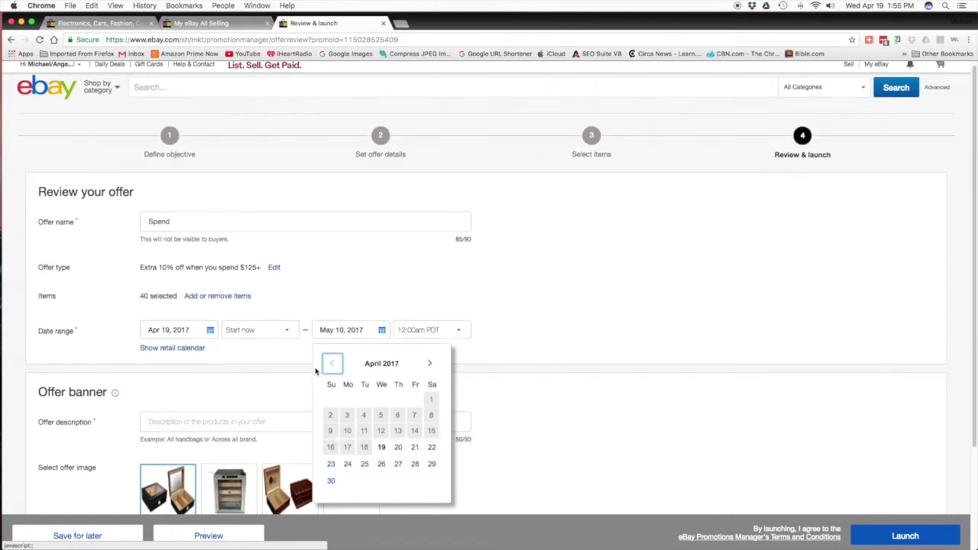
{"action": "left_click", "coordinate": [329, 483]}
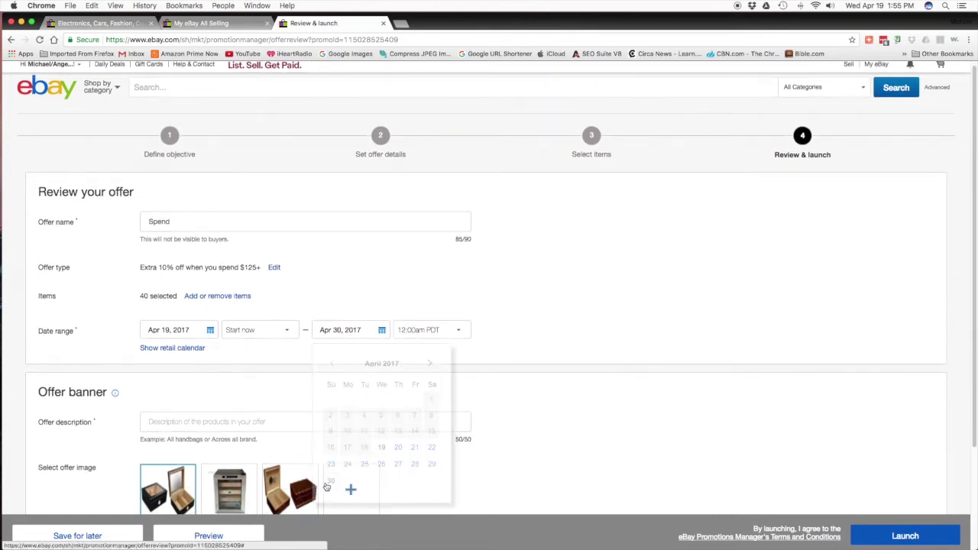
{"action": "left_click", "coordinate": [180, 421]}
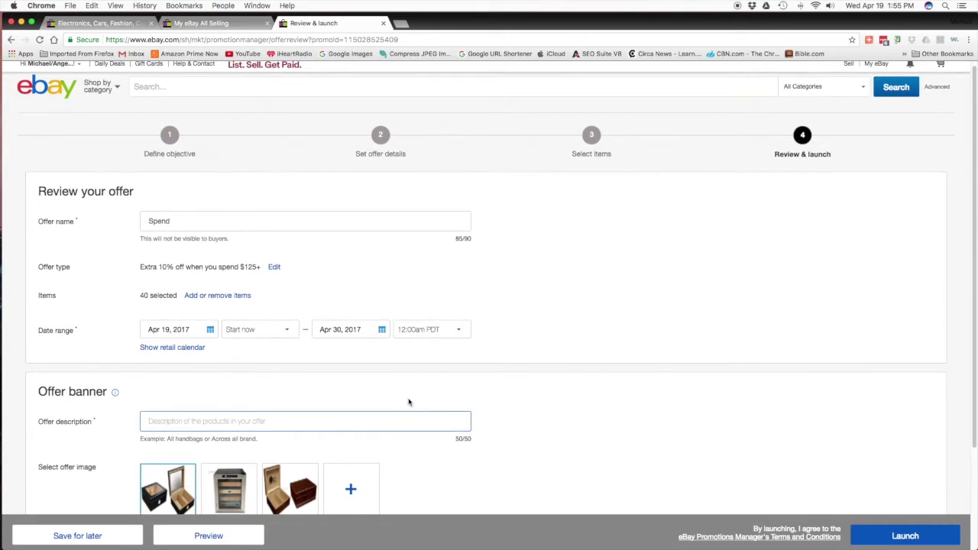
Enter the offer description 'Offer ends 4/30/17' and launch the promotion.
{"action": "type", "text": "Offer ends 4/30/17"}
{"action": "scroll", "coordinate": [416, 406], "scroll_direction": "down", "scroll_amount": 3}
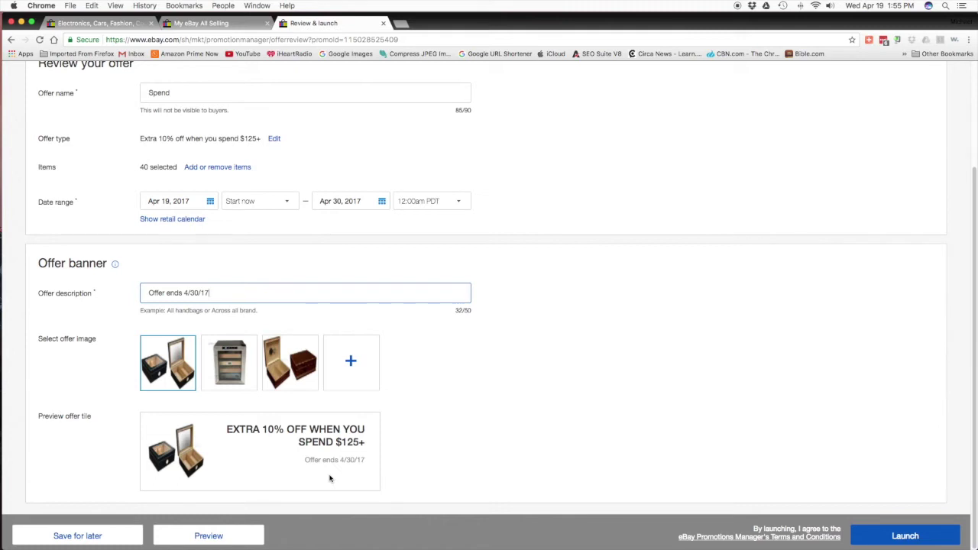
{"action": "left_click", "coordinate": [884, 536]}
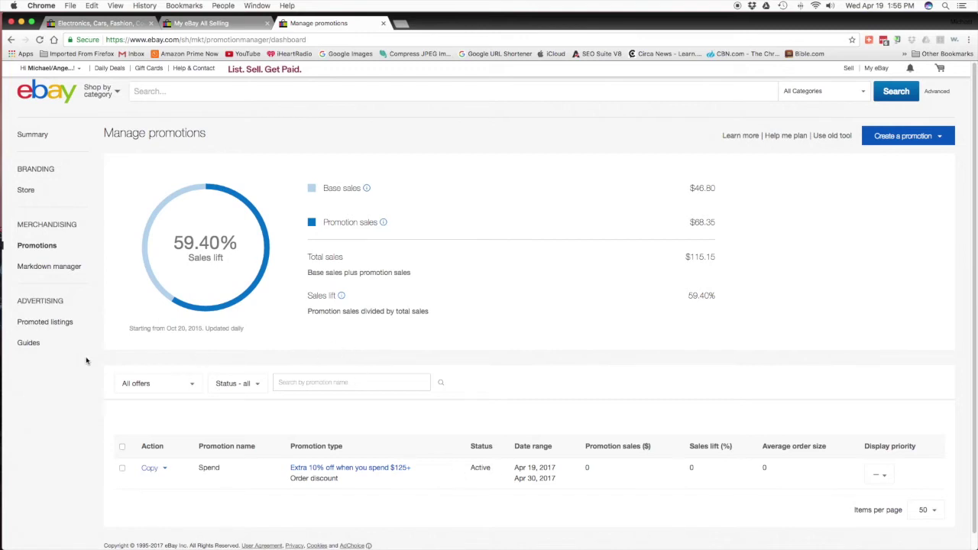
Choose Edit from the Spend promotion's Action menu to reopen its review page.
{"action": "left_click", "coordinate": [165, 469]}
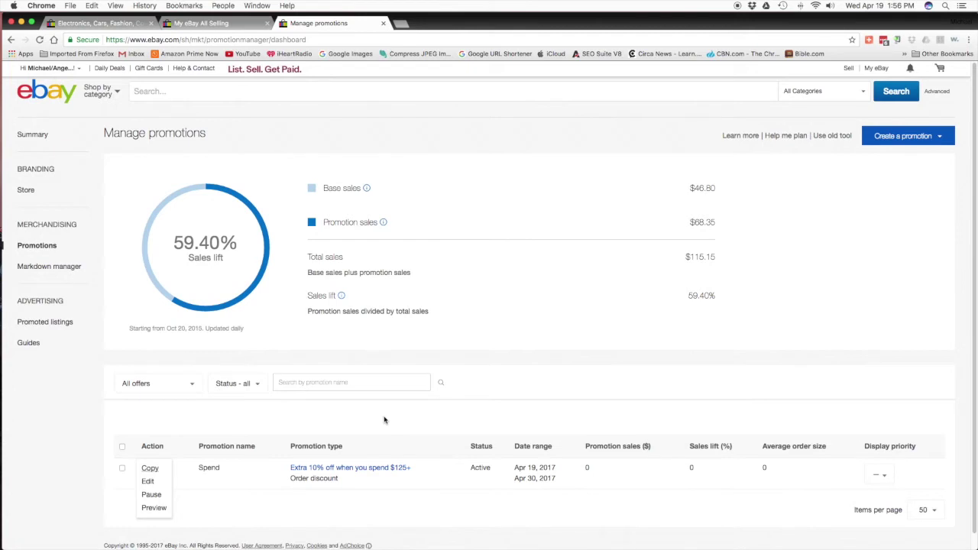
{"action": "left_click", "coordinate": [148, 481]}
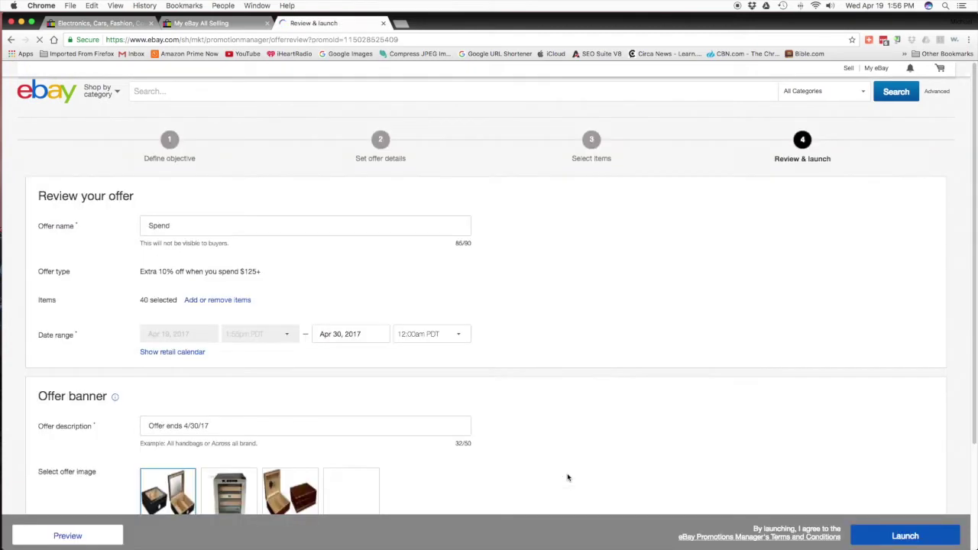
Revisit the item selection, reconfirm all 40 items, and save for review.
{"action": "left_click", "coordinate": [598, 141]}
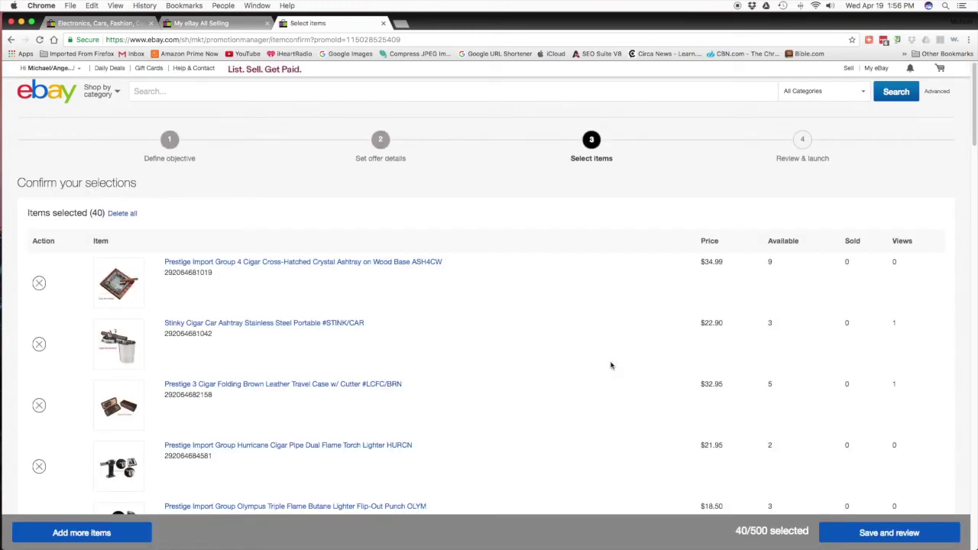
{"action": "left_click", "coordinate": [86, 533]}
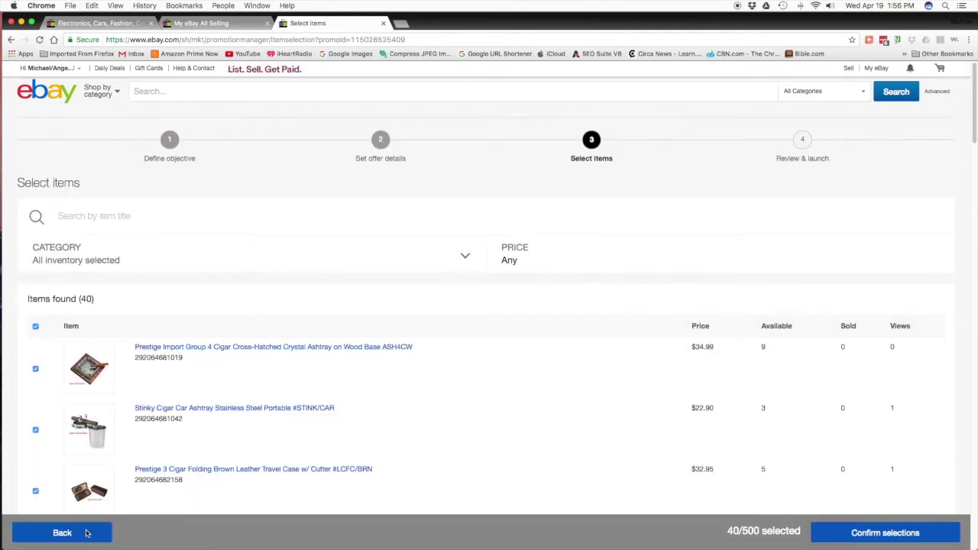
{"action": "scroll", "coordinate": [425, 463], "scroll_direction": "down", "scroll_amount": 15}
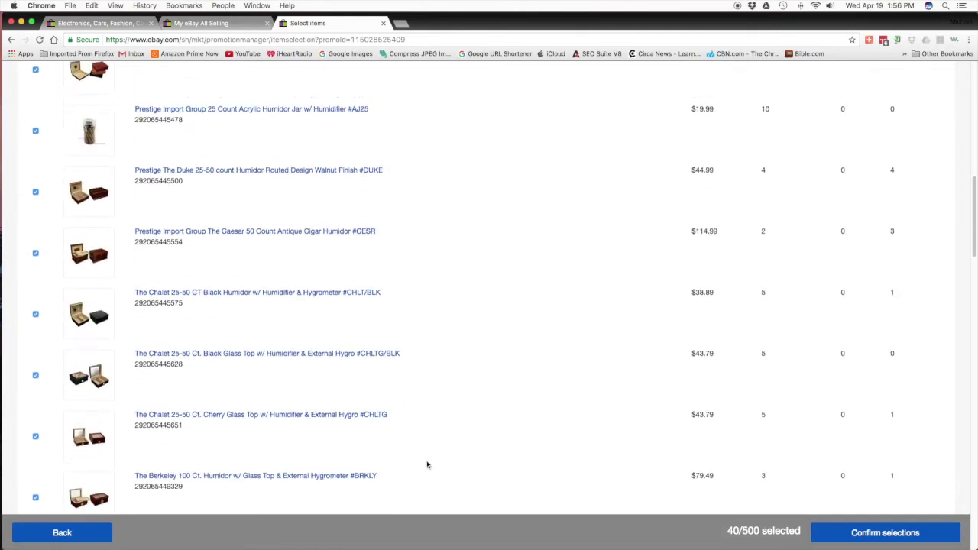
{"action": "scroll", "coordinate": [428, 465], "scroll_direction": "down", "scroll_amount": 10}
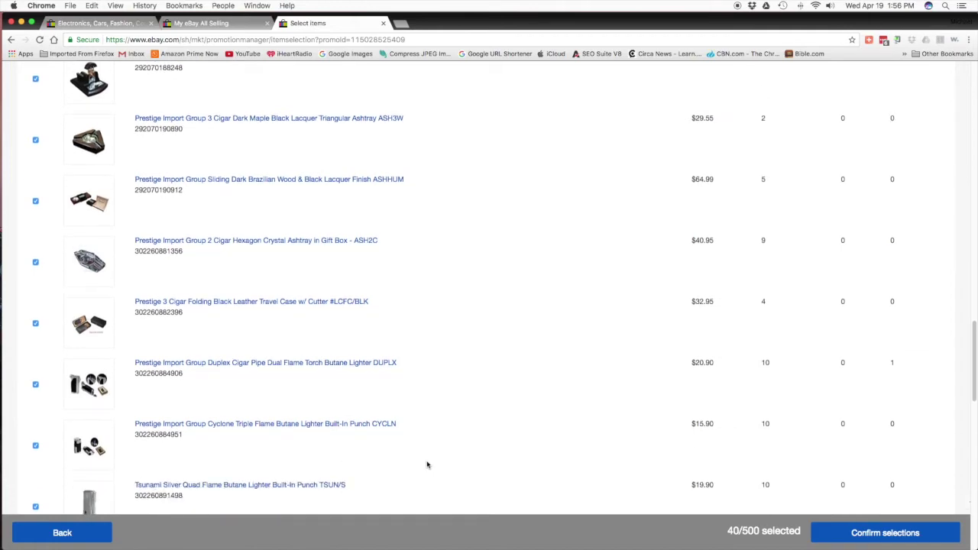
{"action": "scroll", "coordinate": [427, 464], "scroll_direction": "down", "scroll_amount": 12}
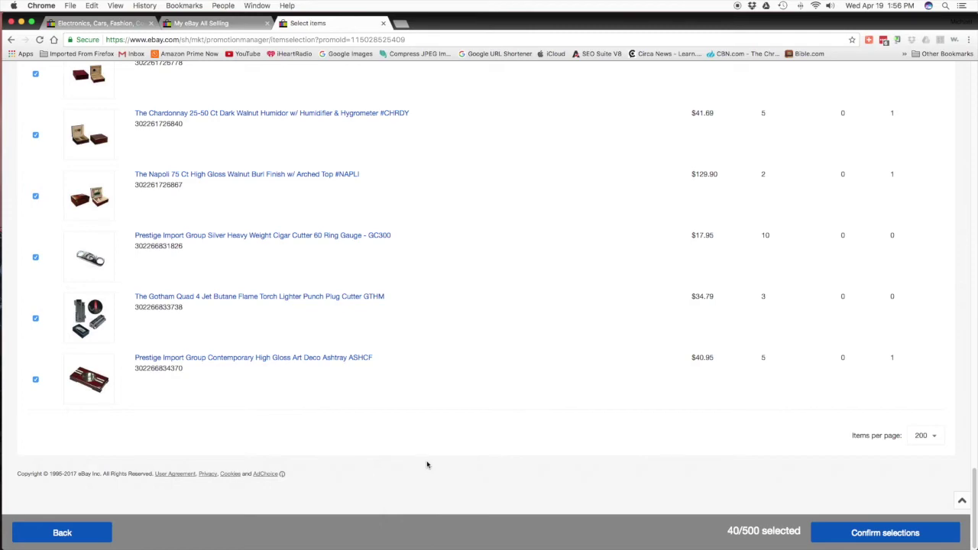
{"action": "scroll", "coordinate": [427, 465], "scroll_direction": "up", "scroll_amount": 15}
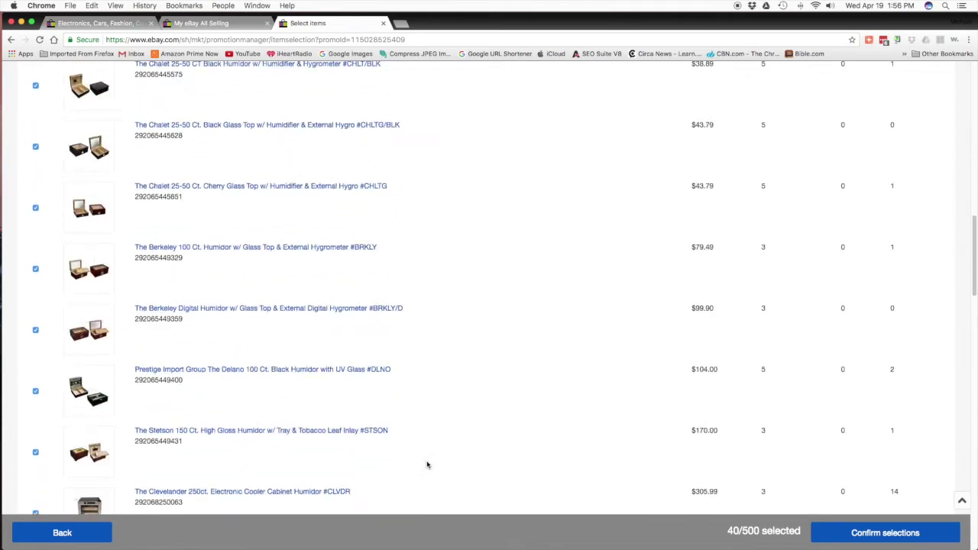
{"action": "scroll", "coordinate": [427, 464], "scroll_direction": "up", "scroll_amount": 5}
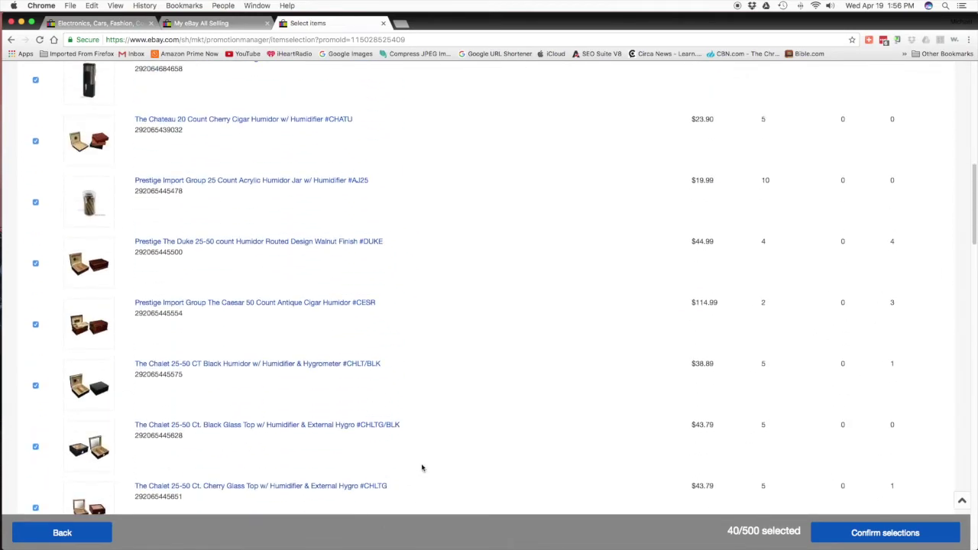
{"action": "left_click", "coordinate": [875, 540]}
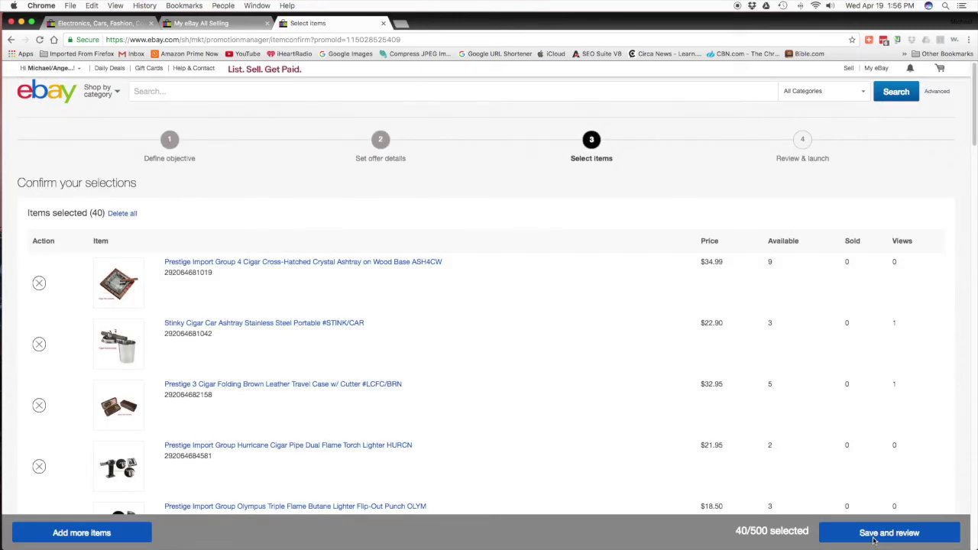
{"action": "left_click", "coordinate": [875, 540]}
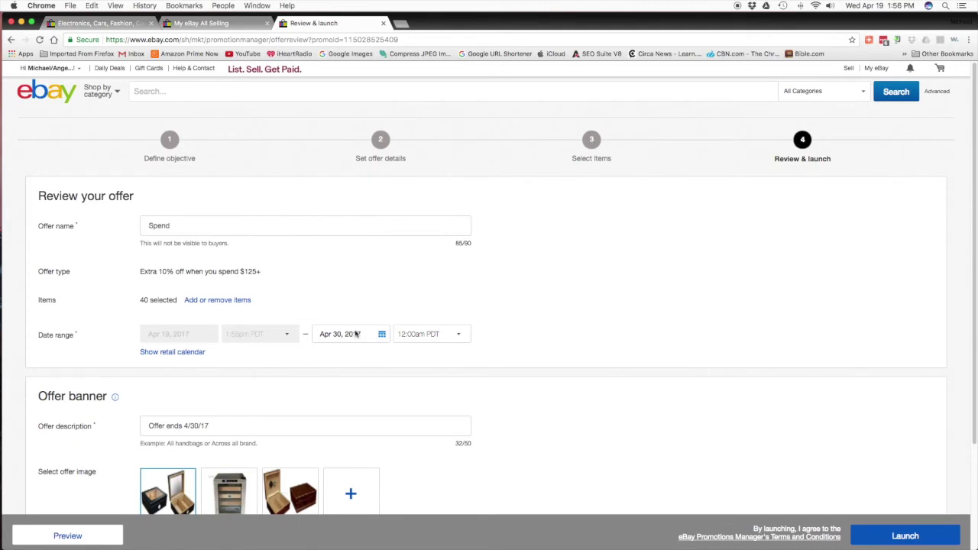
Set the Apr 30, 2017 end time to 11:30pm PDT and relaunch the promotion.
{"action": "left_click", "coordinate": [454, 340]}
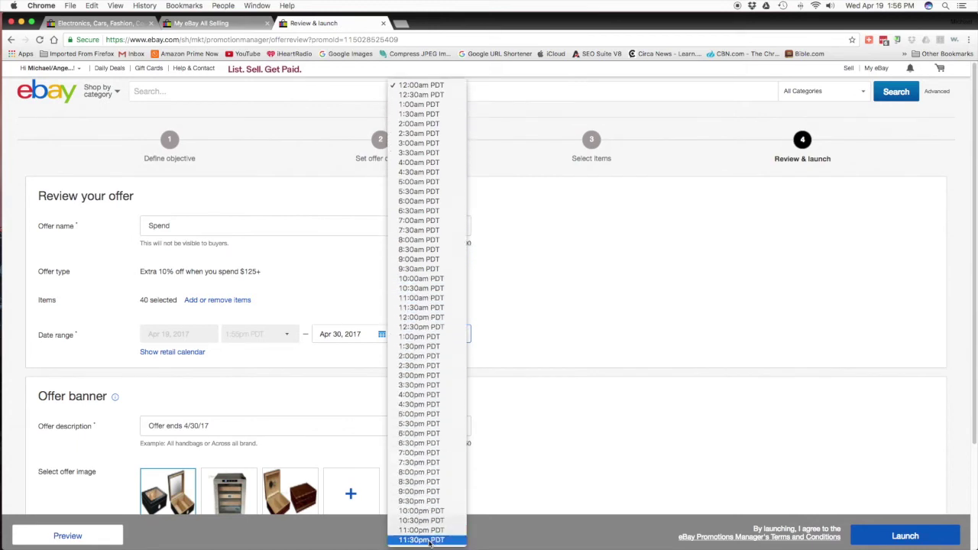
{"action": "left_click", "coordinate": [421, 539]}
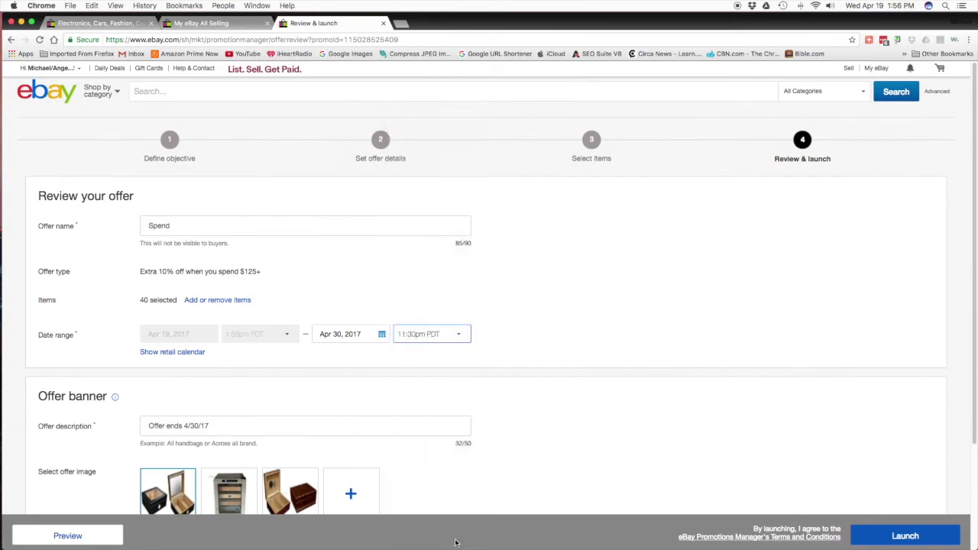
{"action": "left_click", "coordinate": [939, 542]}
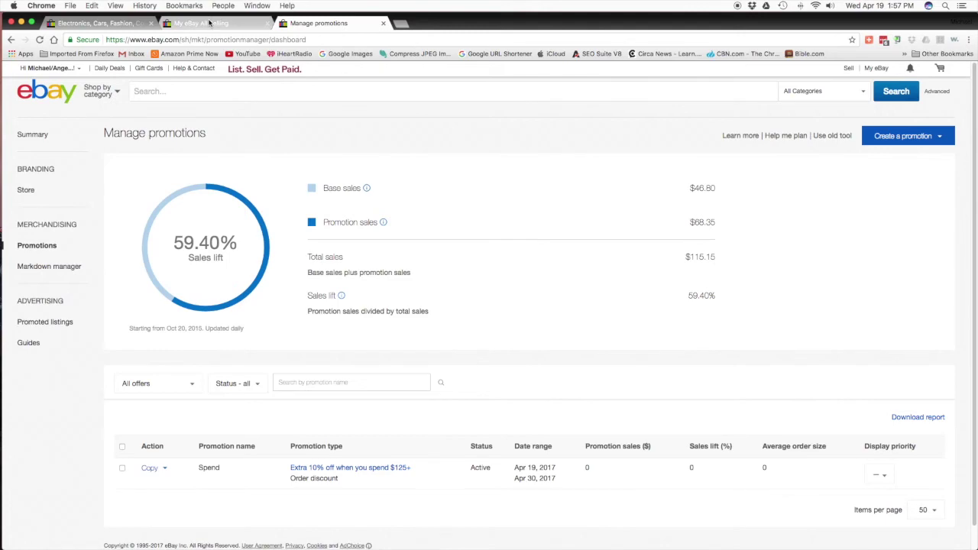
Open the Alligator Black humidor listing from All Selling and check its 10%-off $125 banner.
{"action": "left_click", "coordinate": [209, 23]}
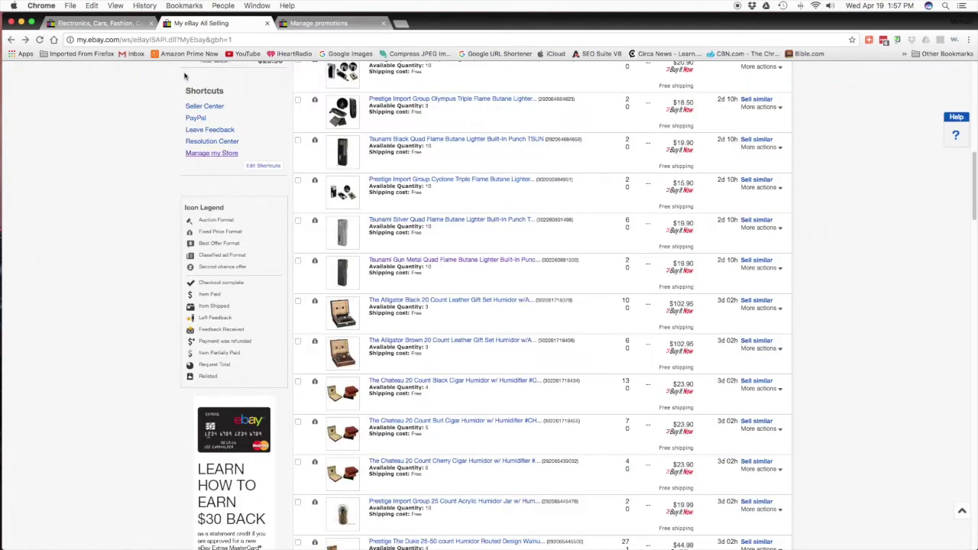
{"action": "left_click", "coordinate": [433, 300]}
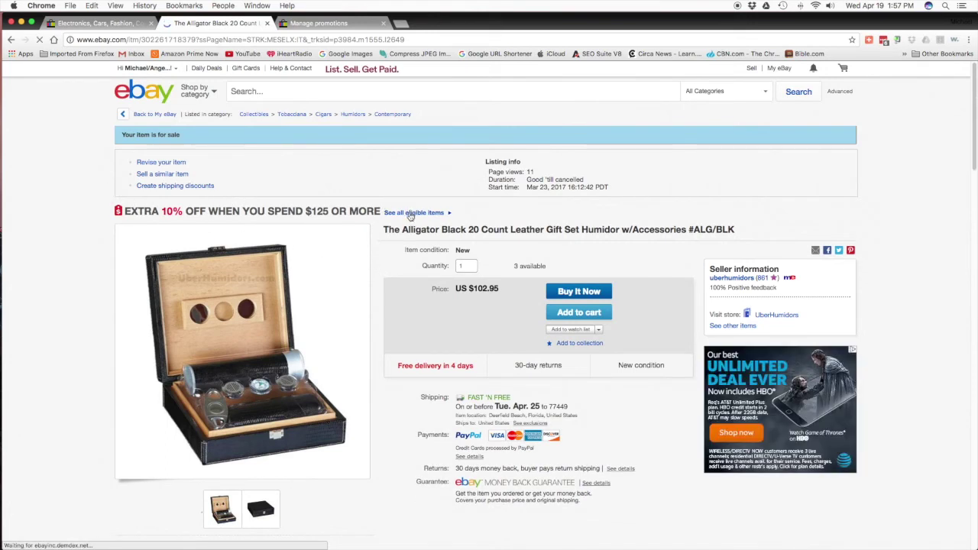
{"action": "scroll", "coordinate": [480, 323], "scroll_direction": "down", "scroll_amount": 3}
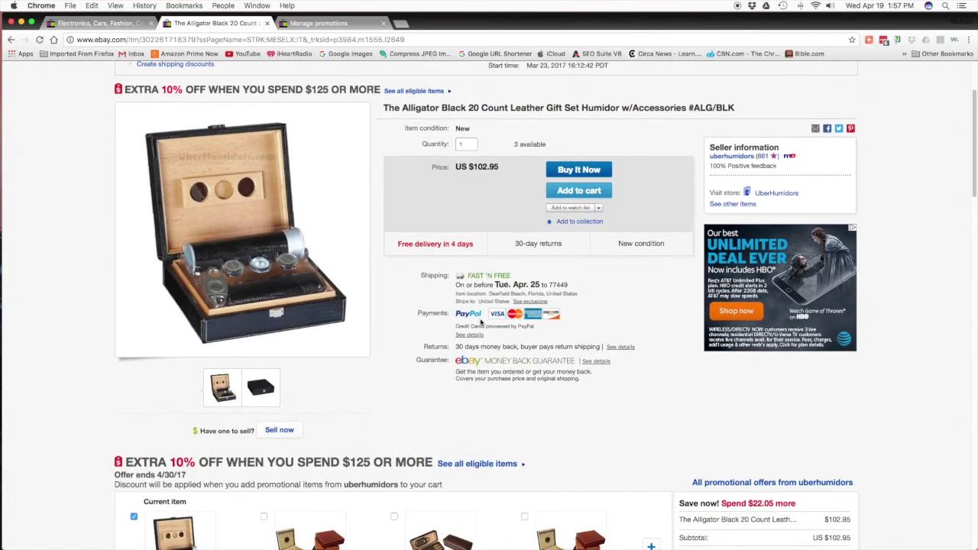
{"action": "scroll", "coordinate": [529, 397], "scroll_direction": "down", "scroll_amount": 1}
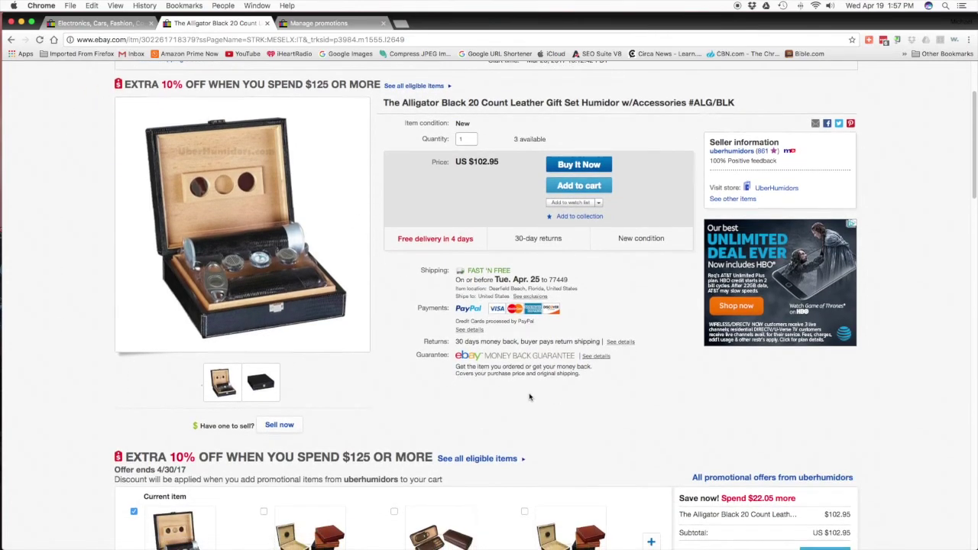
{"action": "scroll", "coordinate": [530, 396], "scroll_direction": "down", "scroll_amount": 5}
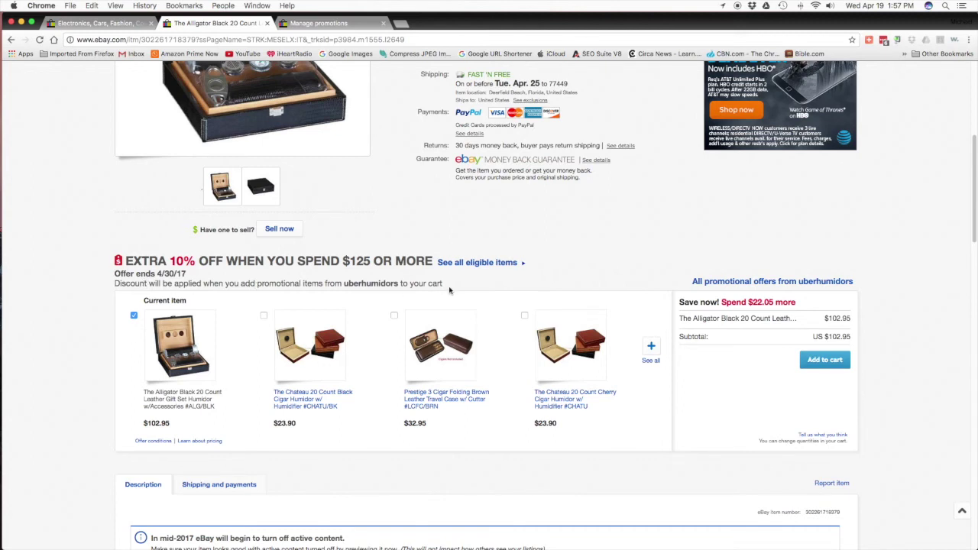
{"action": "scroll", "coordinate": [449, 292], "scroll_direction": "up", "scroll_amount": 1}
{"action": "scroll", "coordinate": [450, 292], "scroll_direction": "up", "scroll_amount": 10}
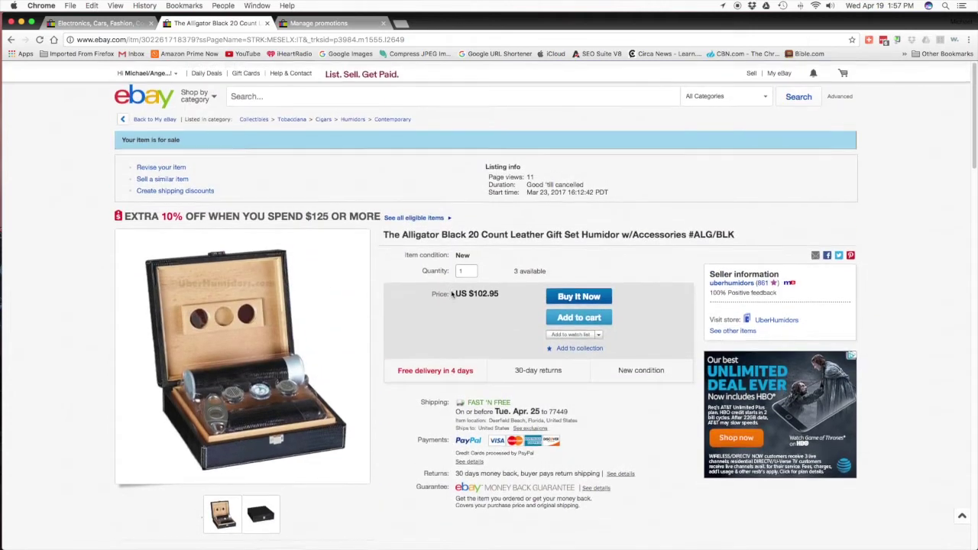
Browse the page of 40 items eligible for the offer.
{"action": "left_click", "coordinate": [425, 215]}
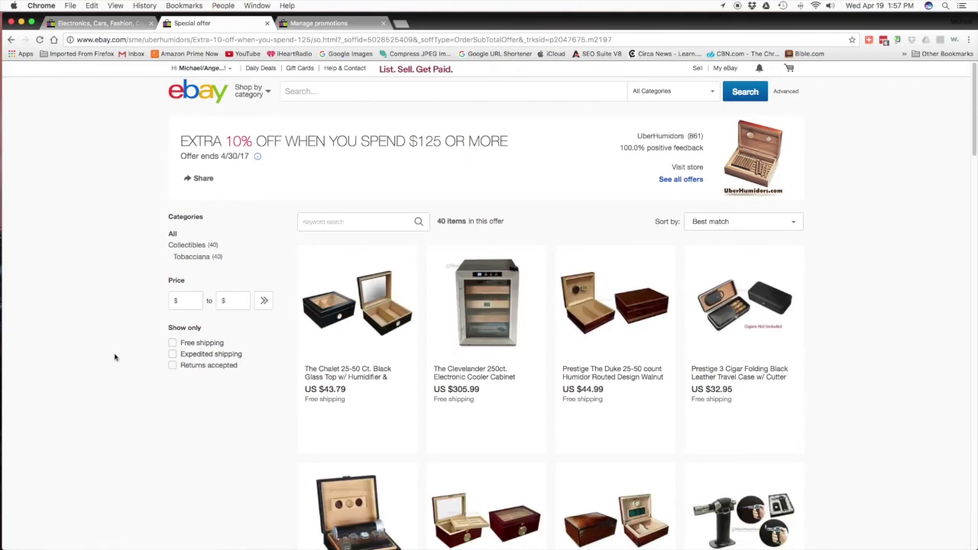
{"action": "scroll", "coordinate": [114, 356], "scroll_direction": "down", "scroll_amount": 9}
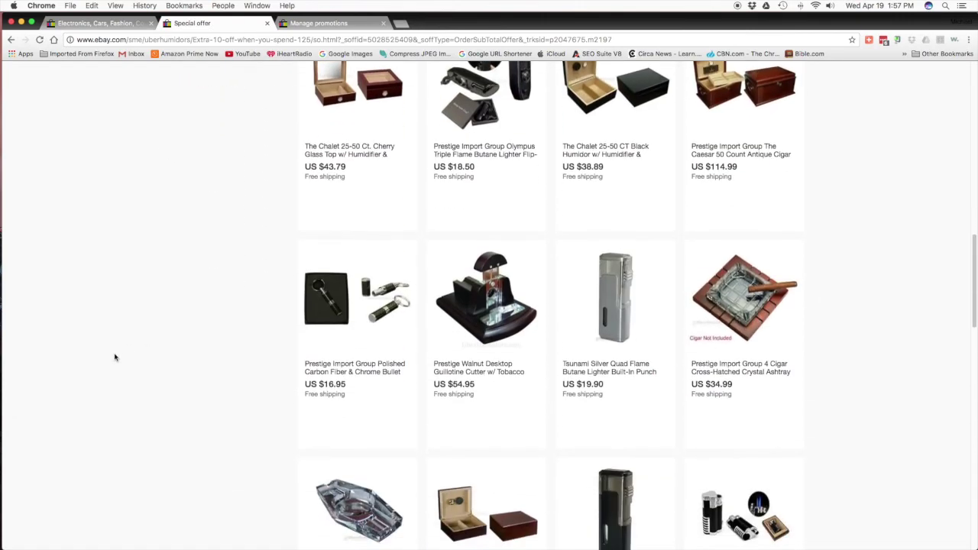
{"action": "scroll", "coordinate": [115, 356], "scroll_direction": "down", "scroll_amount": 12}
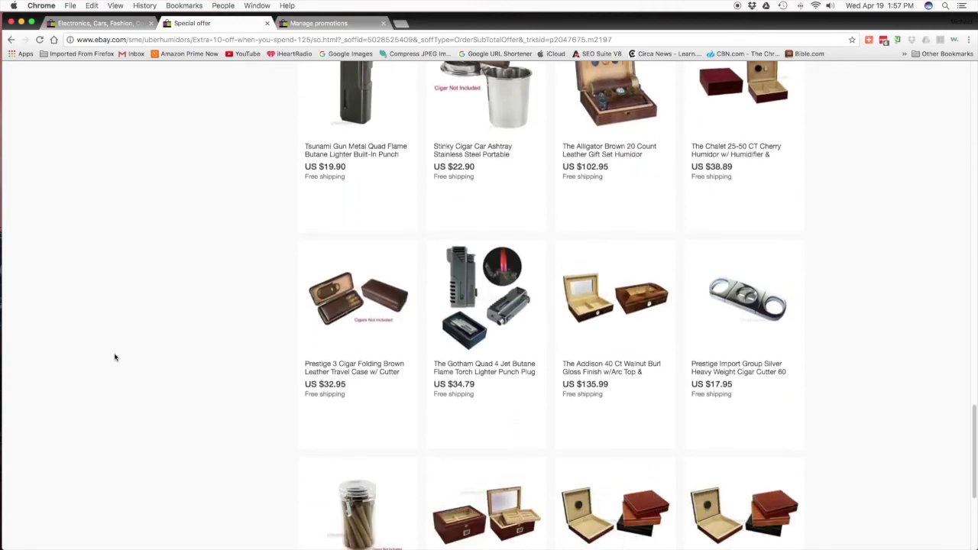
{"action": "scroll", "coordinate": [114, 356], "scroll_direction": "down", "scroll_amount": 3}
{"action": "scroll", "coordinate": [115, 356], "scroll_direction": "up", "scroll_amount": 20}
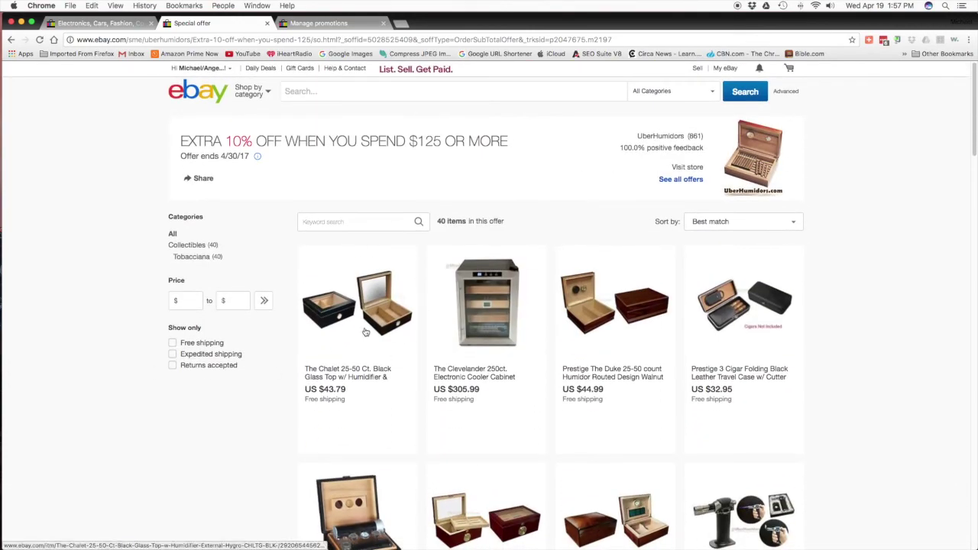
Quick-view The Clevelander humidor, open its full listing, then return to the eBay homepage.
{"action": "left_click", "coordinate": [500, 317]}
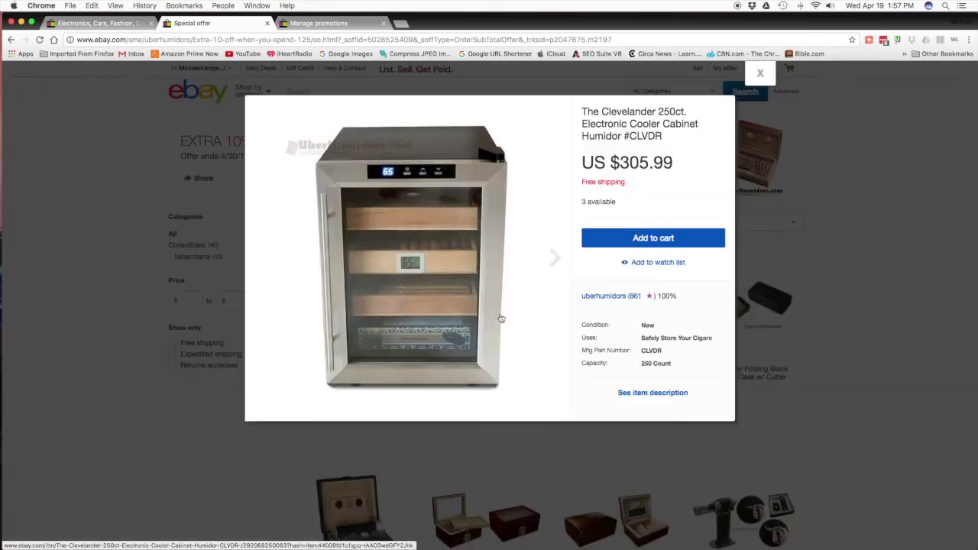
{"action": "left_click", "coordinate": [659, 393]}
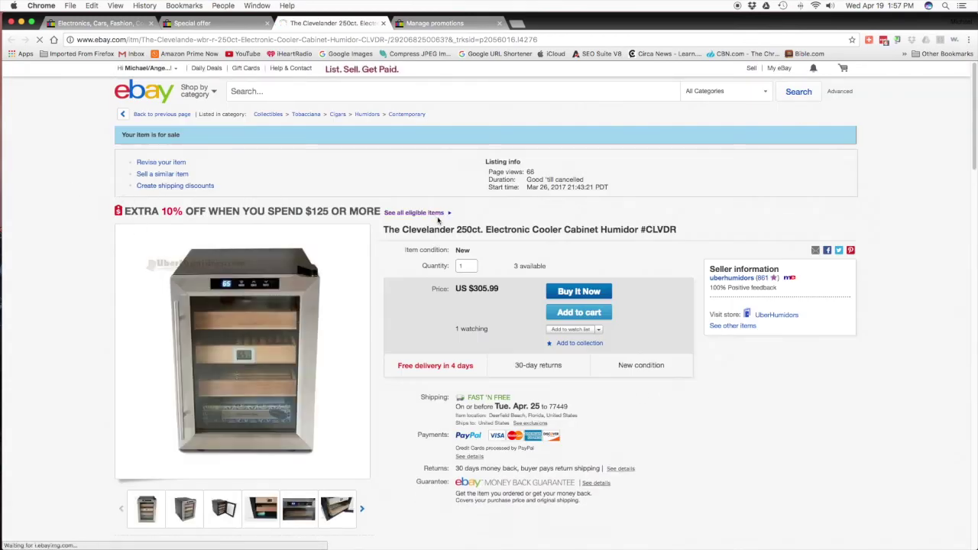
{"action": "left_click", "coordinate": [84, 23]}
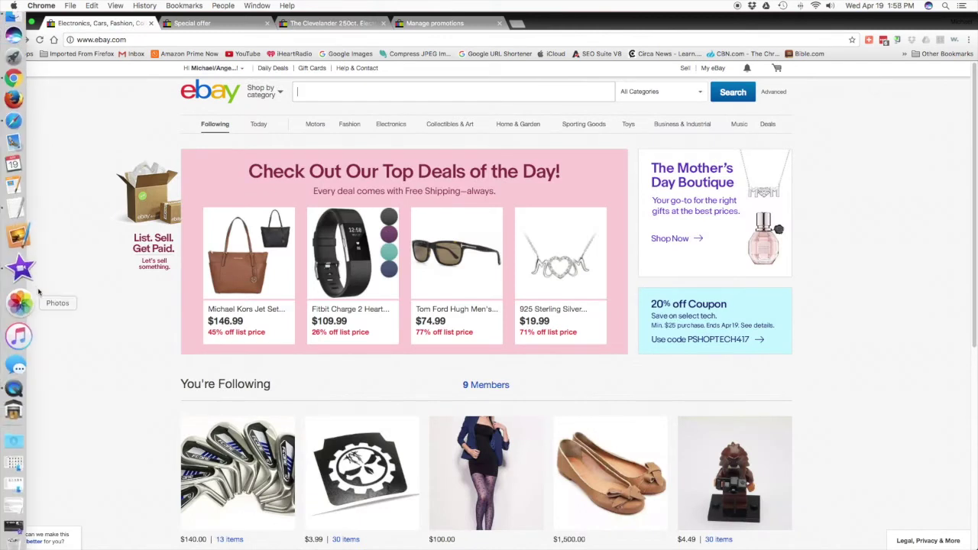